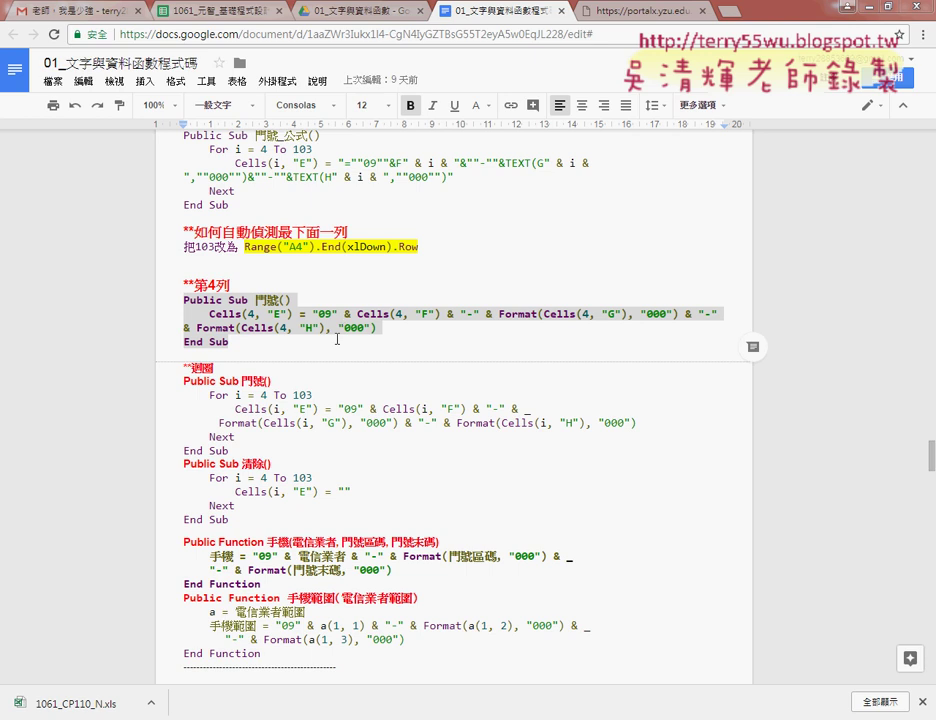
- Highlight the For i = 4 To 103 loop line and its closing Next line in the code notes
{"action": "left_click_drag", "start_coordinate": [209, 395], "coordinate": [317, 396]}
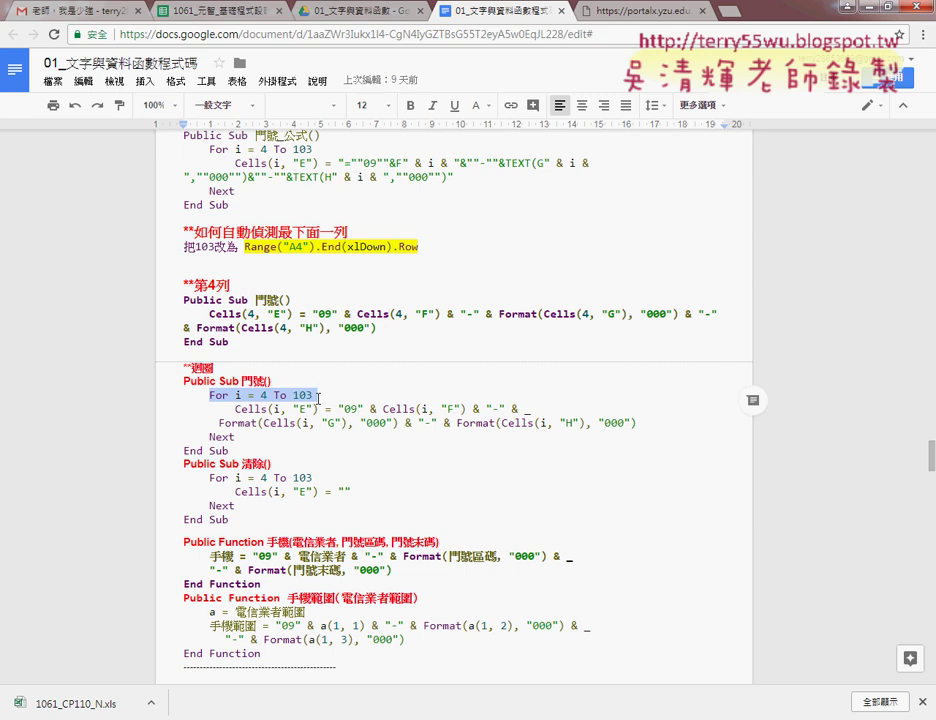
{"action": "left_click_drag", "start_coordinate": [236, 437], "coordinate": [209, 437]}
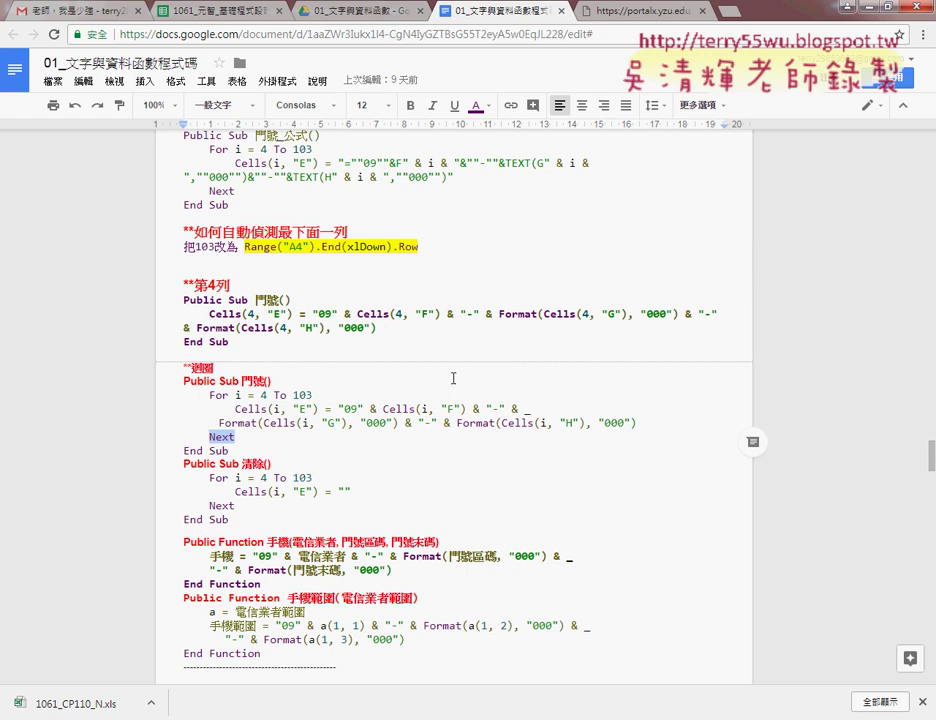
- On the portal's latest news page, expand the Excel and VBA02 post and follow its YouTube playlist link
{"action": "left_click", "coordinate": [622, 18]}
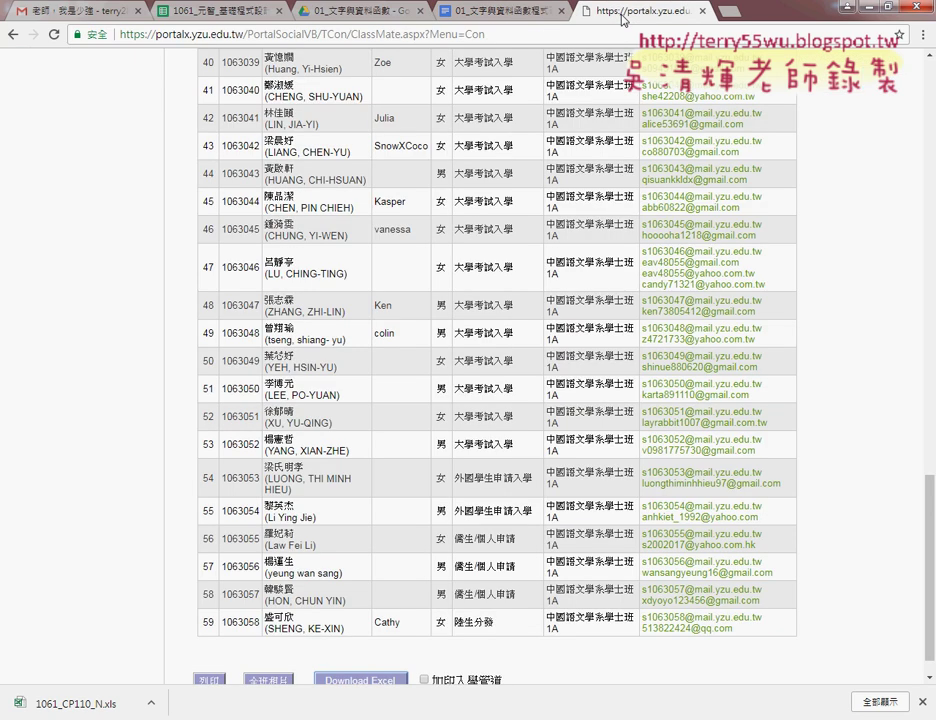
{"action": "scroll", "coordinate": [767, 296], "scroll_direction": "up", "scroll_amount": 1}
{"action": "scroll", "coordinate": [767, 296], "scroll_direction": "up", "scroll_amount": 8}
{"action": "scroll", "coordinate": [767, 296], "scroll_direction": "up", "scroll_amount": 4}
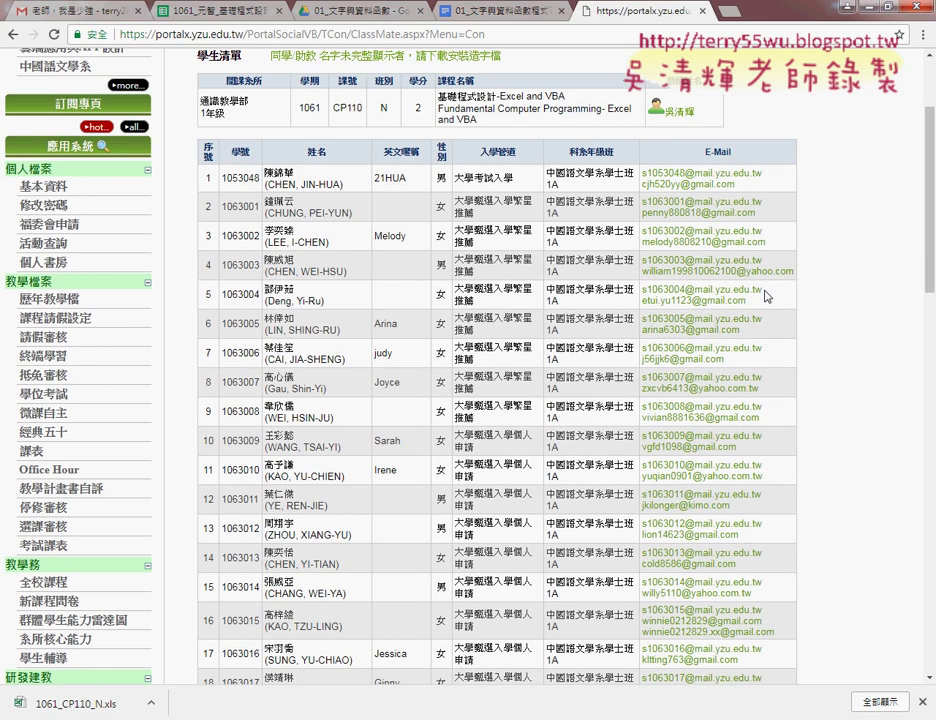
{"action": "scroll", "coordinate": [767, 296], "scroll_direction": "up", "scroll_amount": 3}
{"action": "left_click", "coordinate": [212, 153]}
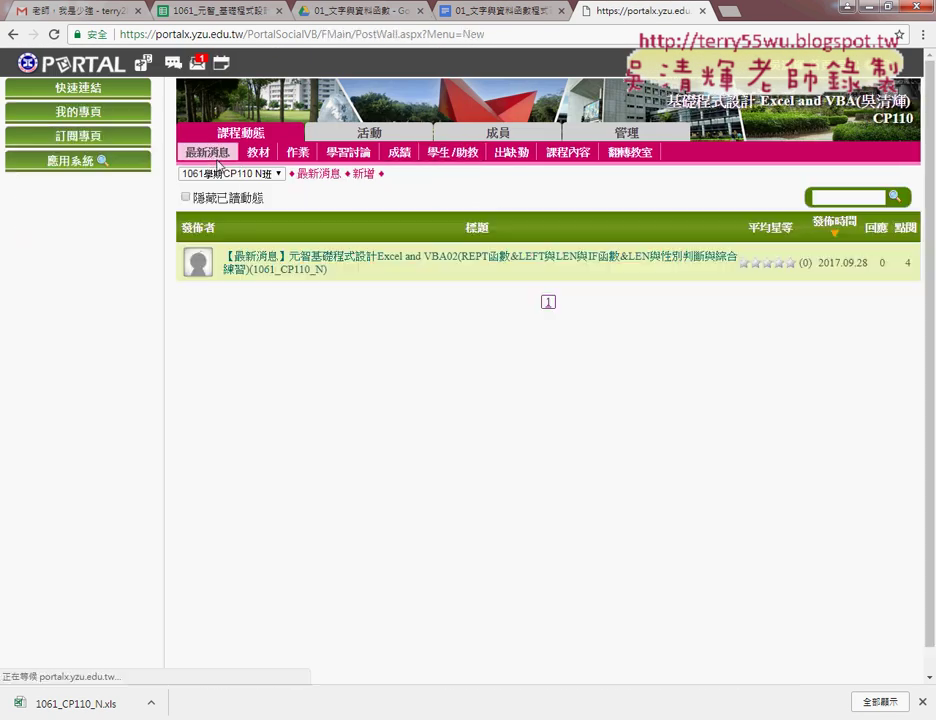
{"action": "left_click", "coordinate": [403, 263]}
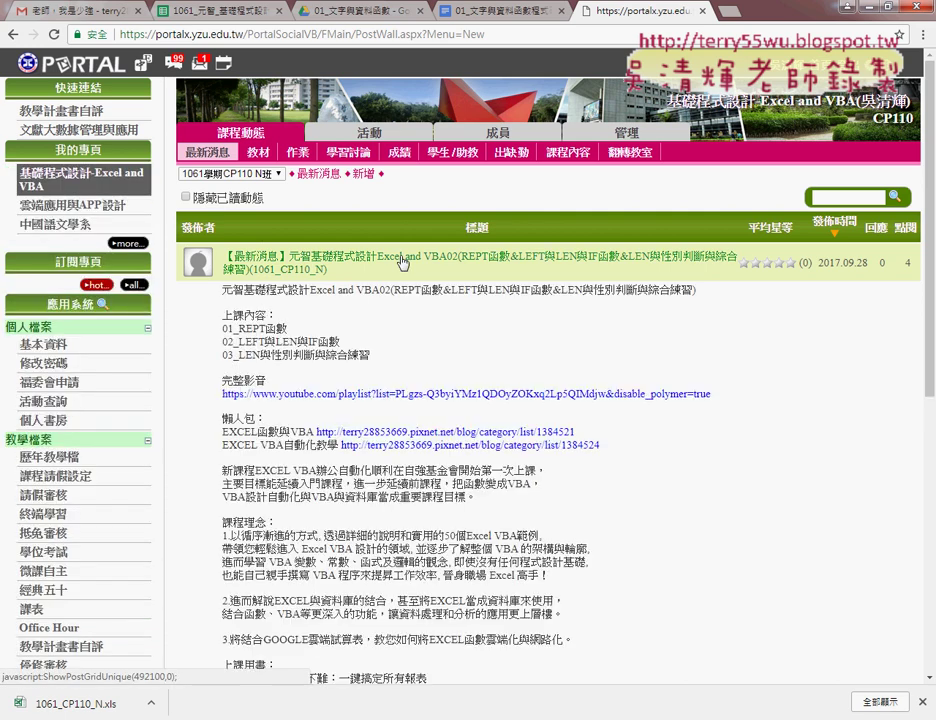
{"action": "left_click", "coordinate": [408, 394]}
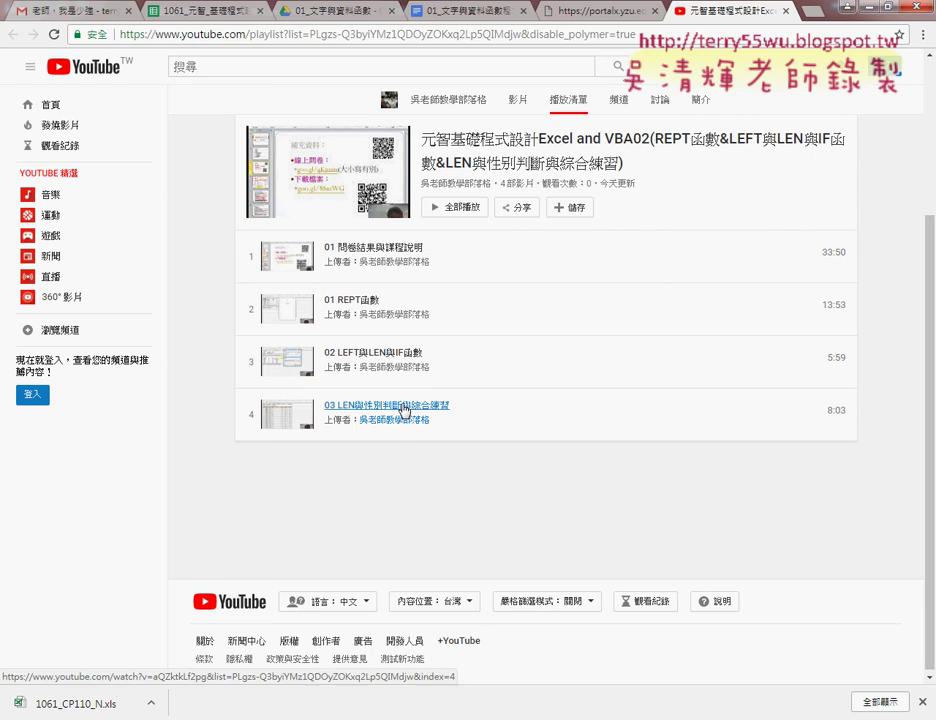
{"action": "left_click", "coordinate": [404, 410]}
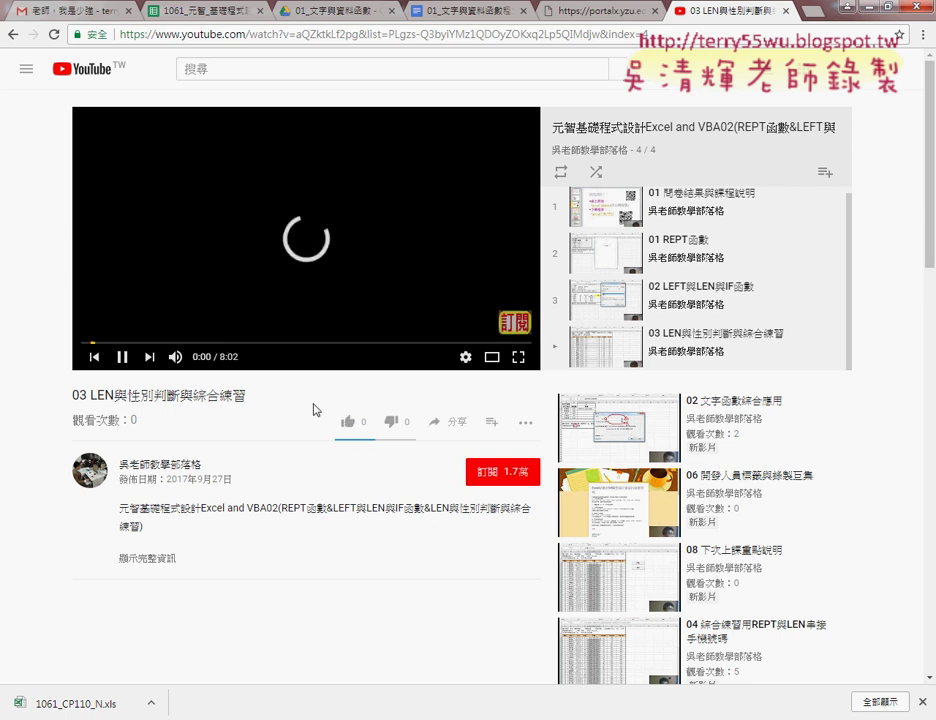
{"action": "left_click", "coordinate": [121, 357]}
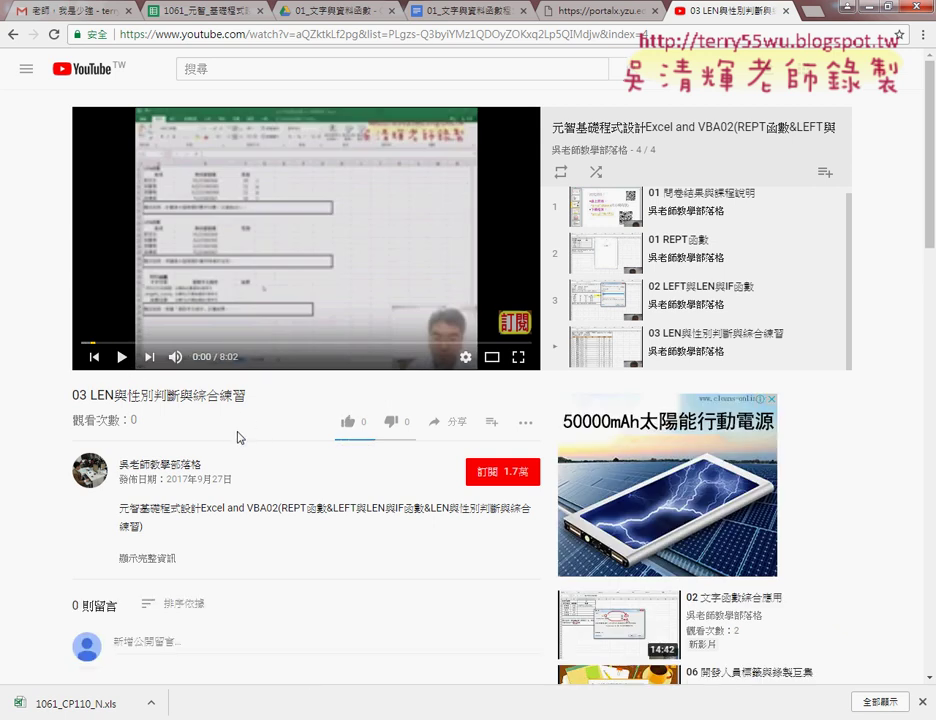
{"action": "scroll", "coordinate": [276, 450], "scroll_direction": "down", "scroll_amount": 3}
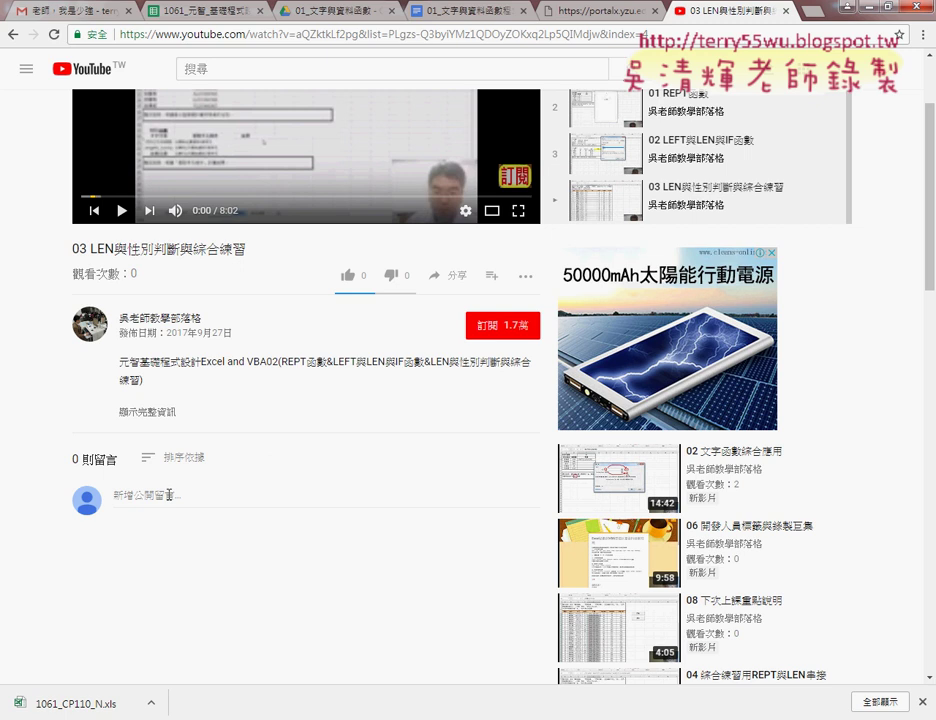
{"action": "left_click", "coordinate": [297, 204]}
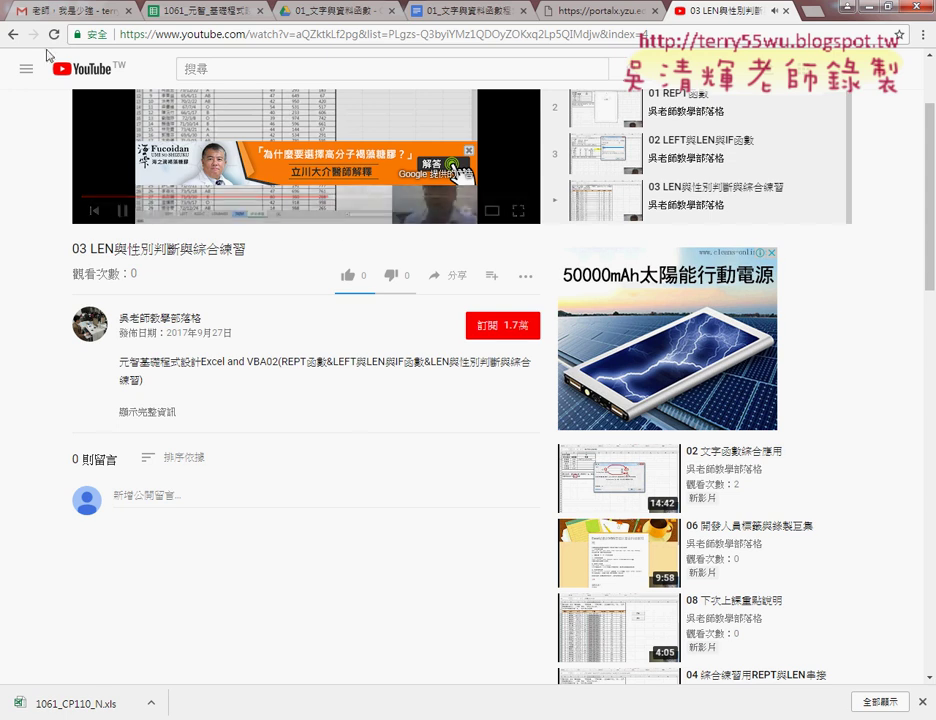
{"action": "left_click", "coordinate": [12, 34]}
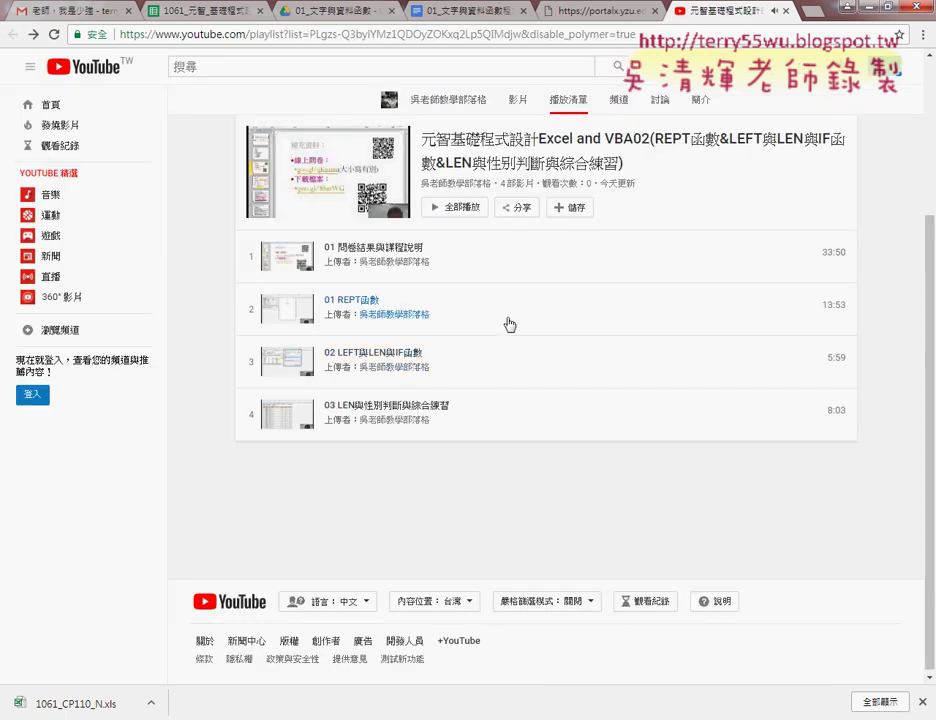
{"action": "double_click", "coordinate": [589, 183]}
- Close the YouTube tab, reload the course news wall, and bring the Excel VBA editor forward
{"action": "key", "text": "ctrl+w"}
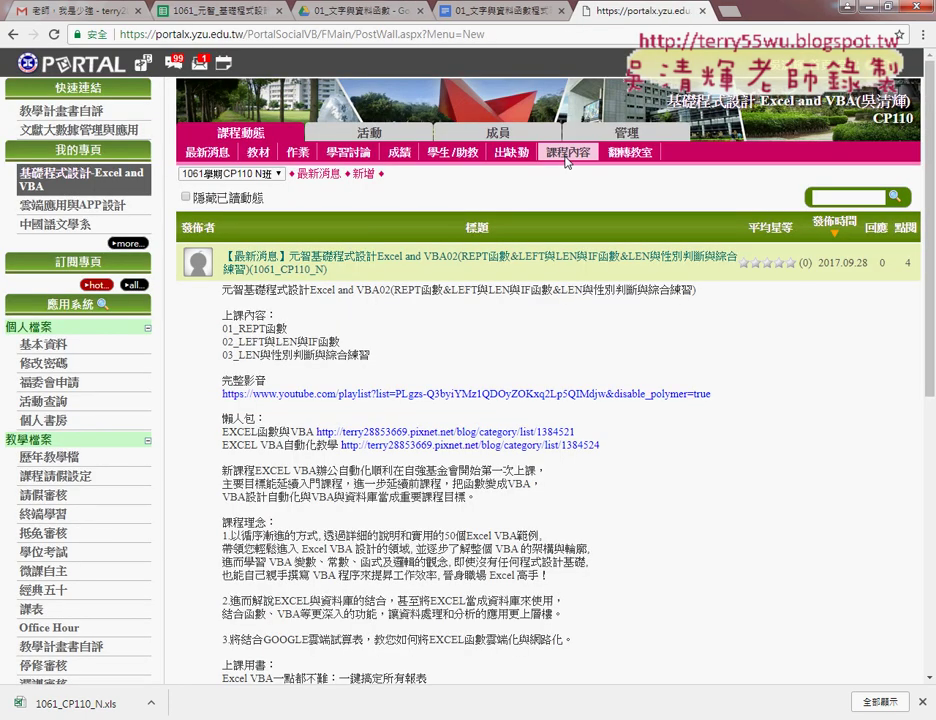
{"action": "left_click", "coordinate": [207, 152]}
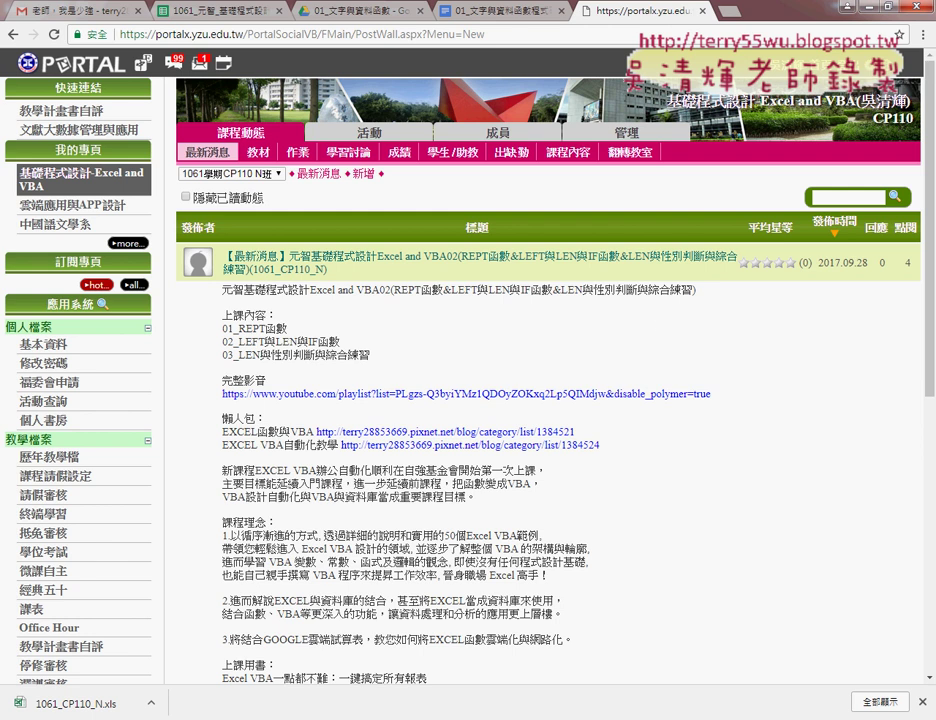
{"action": "left_click", "coordinate": [272, 660]}
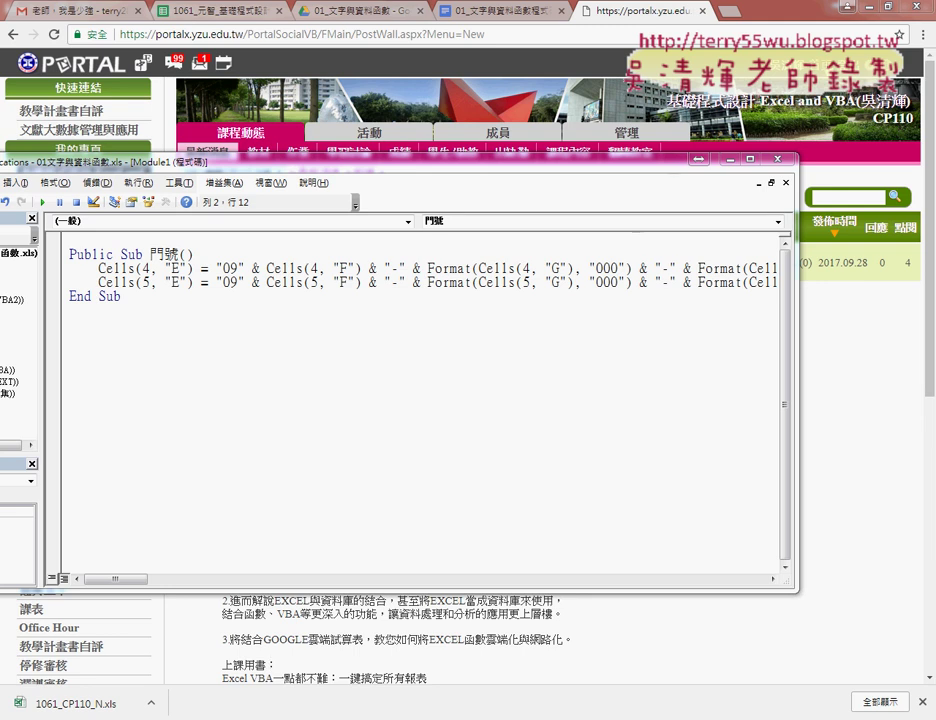
- Minimize Chrome and PowerPoint so the VBA editor sits over the Excel workbook
{"action": "left_click", "coordinate": [864, 9]}
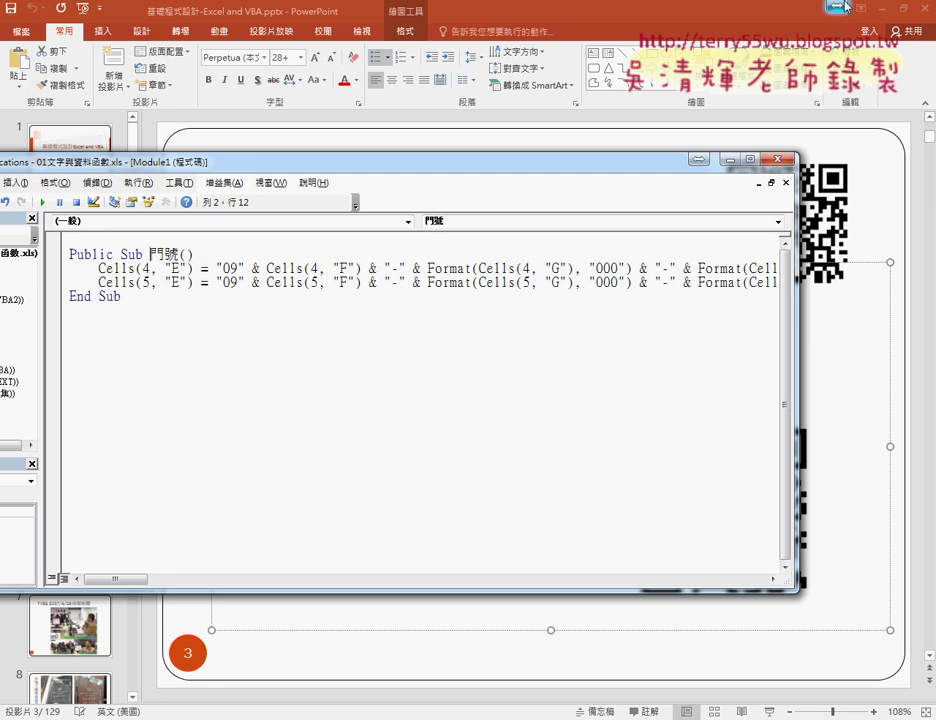
{"action": "left_click", "coordinate": [860, 9]}
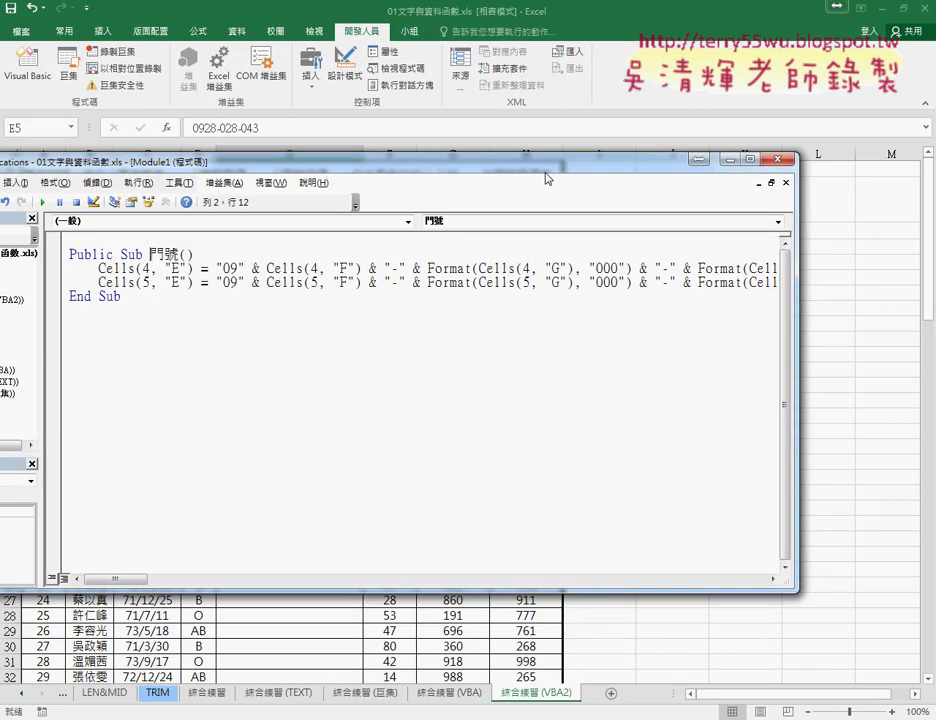
- Rearrange the VBA editor and delete the Cells(5, "E") line from the 門號 macro
{"action": "left_click_drag", "start_coordinate": [545, 161], "coordinate": [670, 155]}
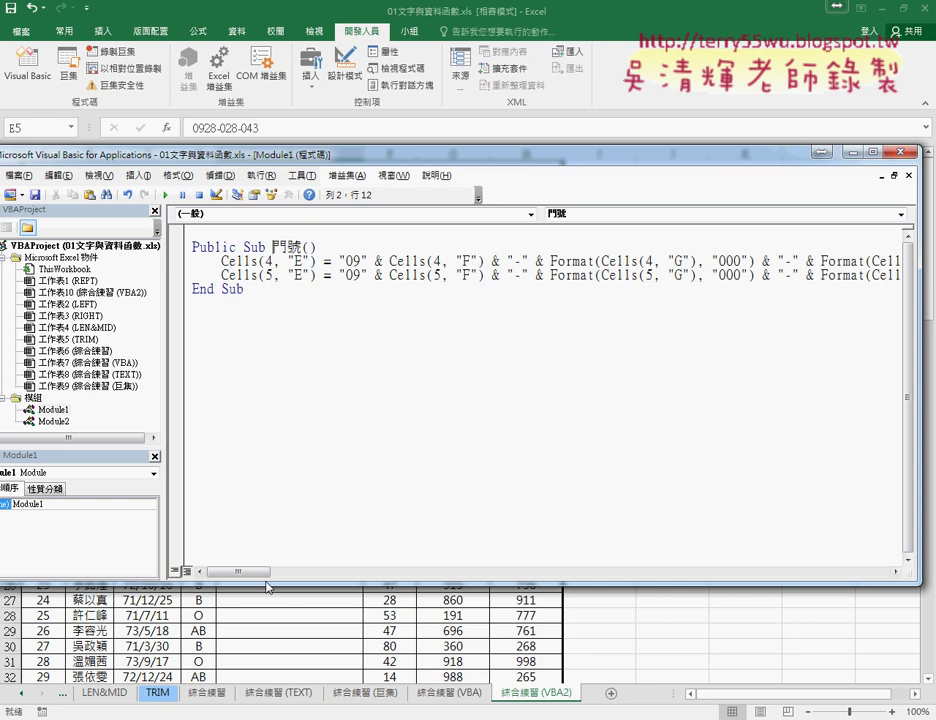
{"action": "left_click_drag", "start_coordinate": [166, 400], "coordinate": [93, 345]}
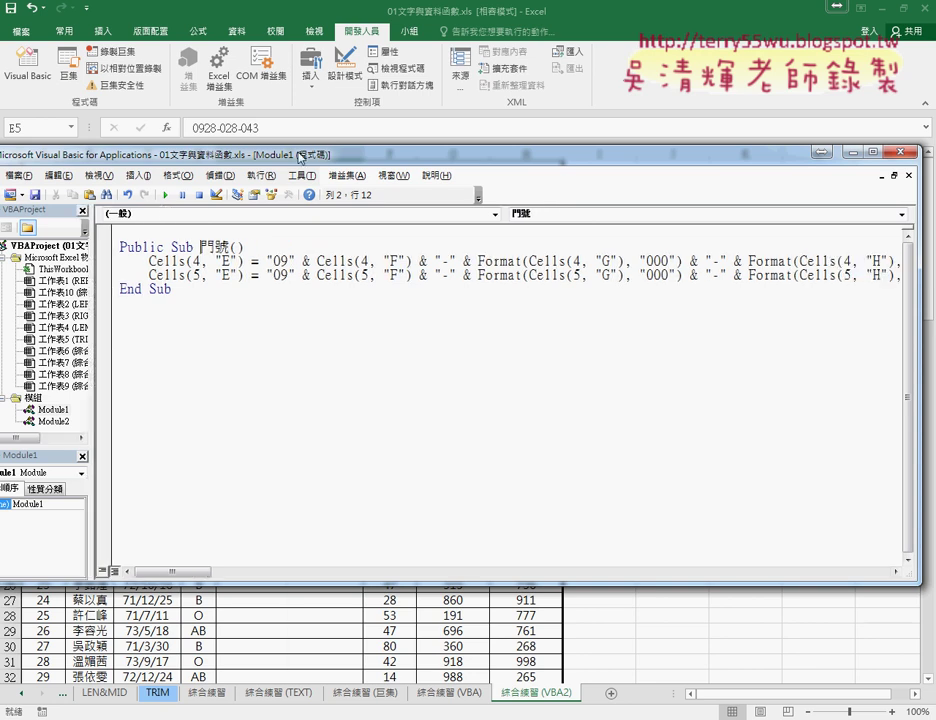
{"action": "left_click_drag", "start_coordinate": [220, 153], "coordinate": [298, 152]}
{"action": "left_click", "coordinate": [216, 274]}
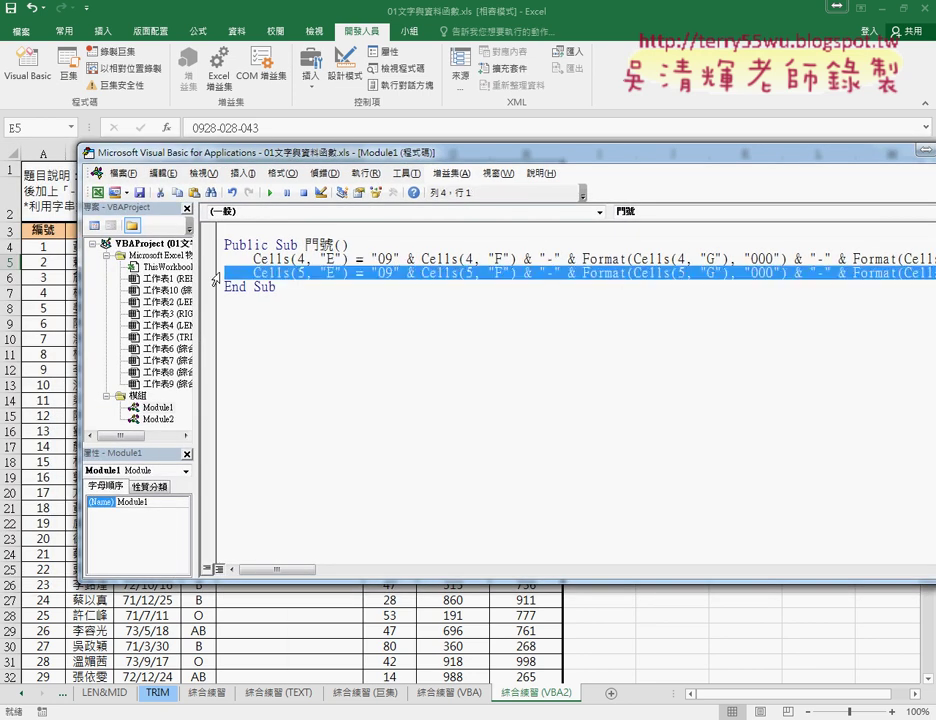
{"action": "key", "text": "Delete"}
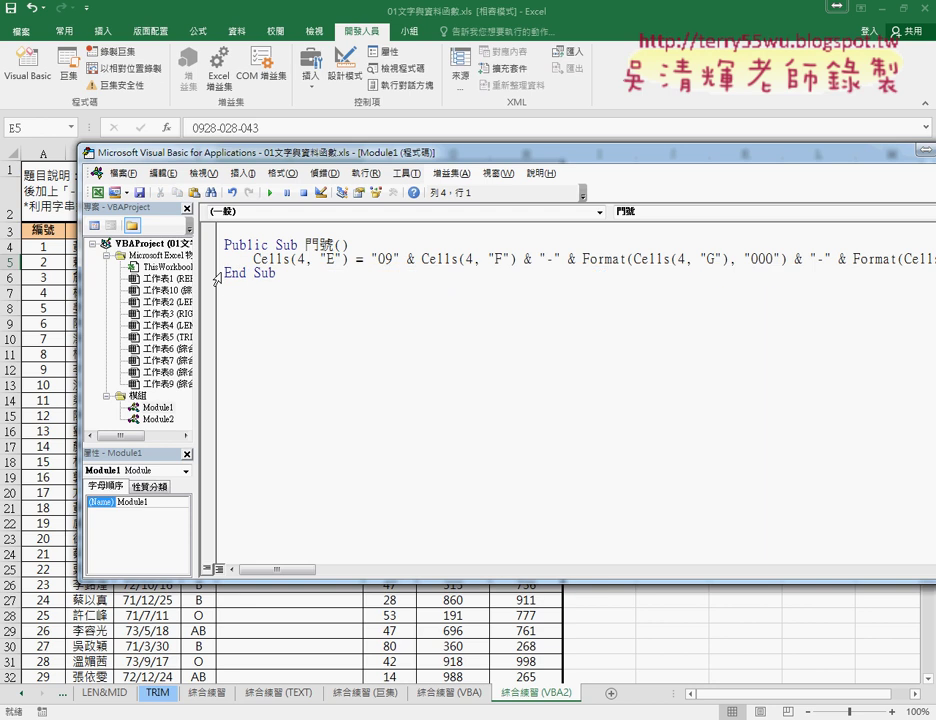
{"action": "left_click_drag", "start_coordinate": [368, 157], "coordinate": [265, 140]}
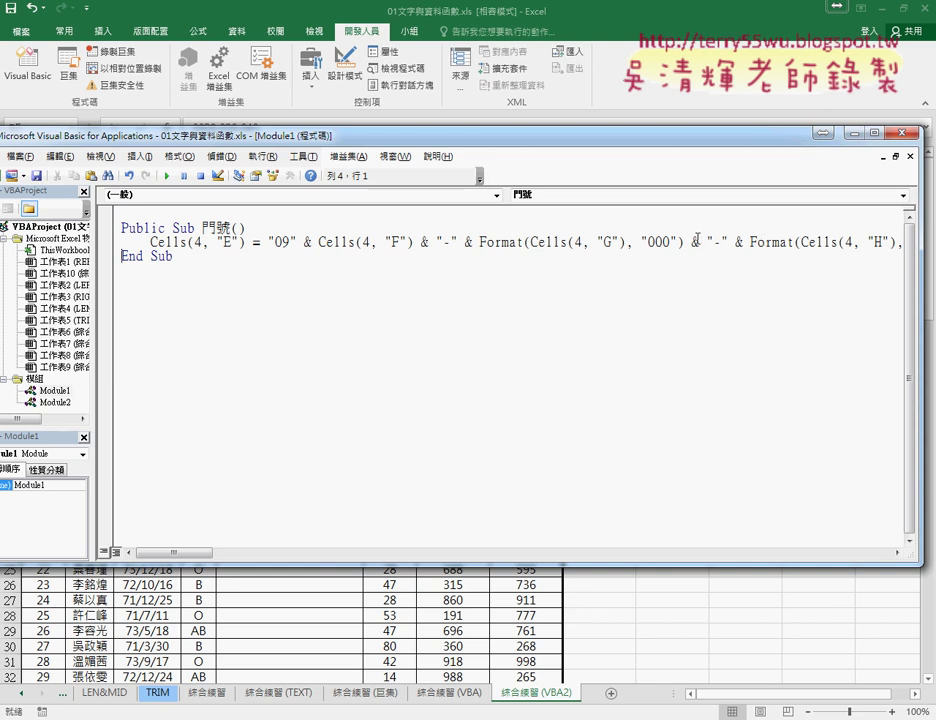
{"action": "left_click", "coordinate": [318, 160]}
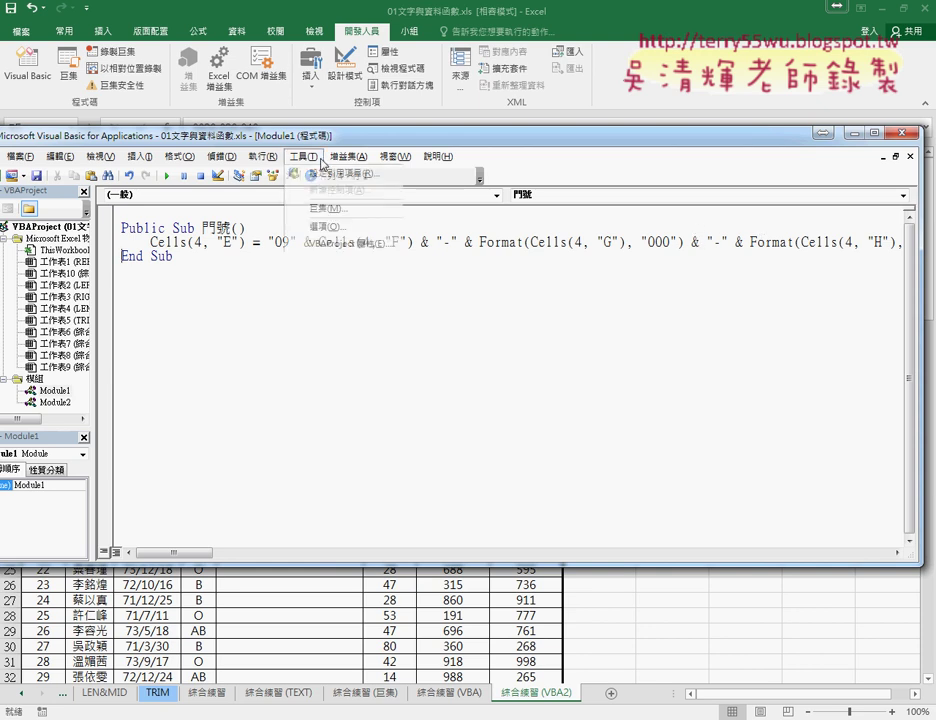
{"action": "left_click", "coordinate": [350, 230]}
{"action": "left_click", "coordinate": [390, 191]}
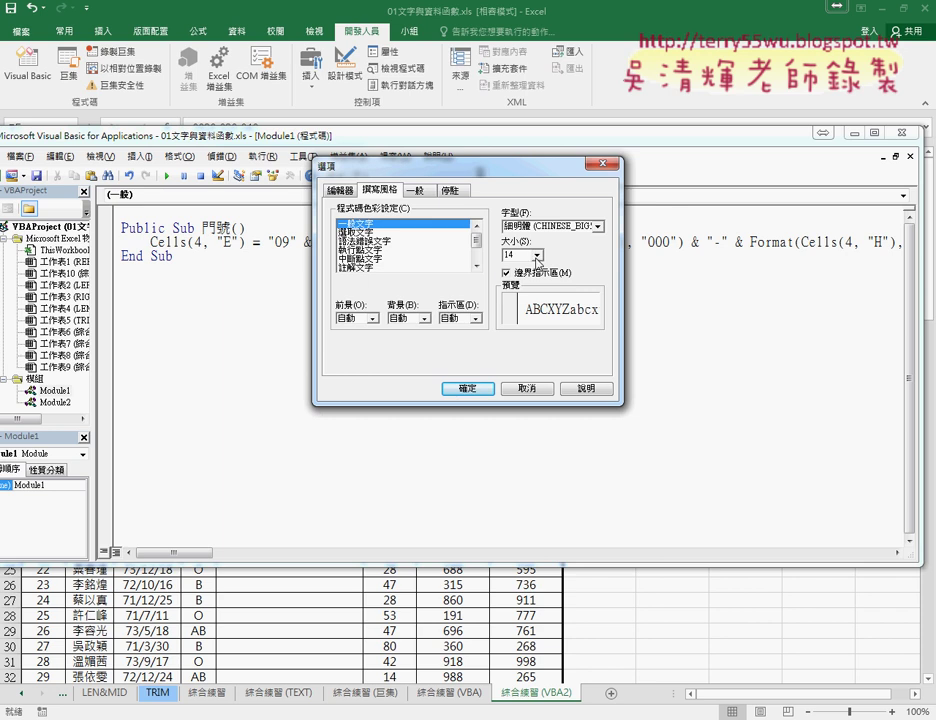
{"action": "left_click", "coordinate": [537, 255]}
{"action": "scroll", "coordinate": [535, 276], "scroll_direction": "up", "scroll_amount": 1}
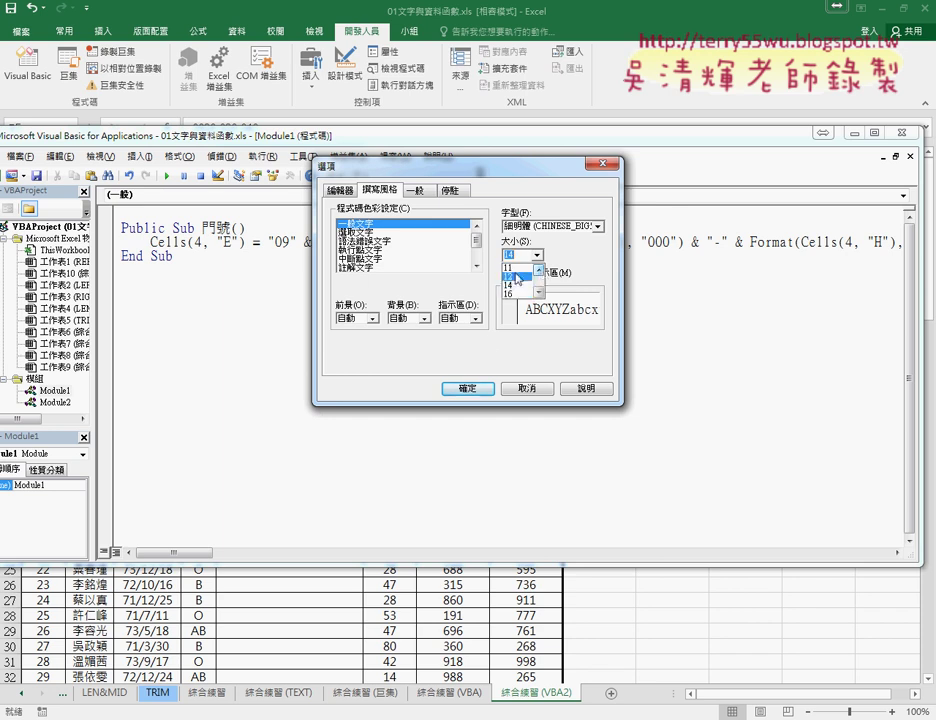
{"action": "left_click", "coordinate": [518, 268]}
{"action": "left_click", "coordinate": [469, 388]}
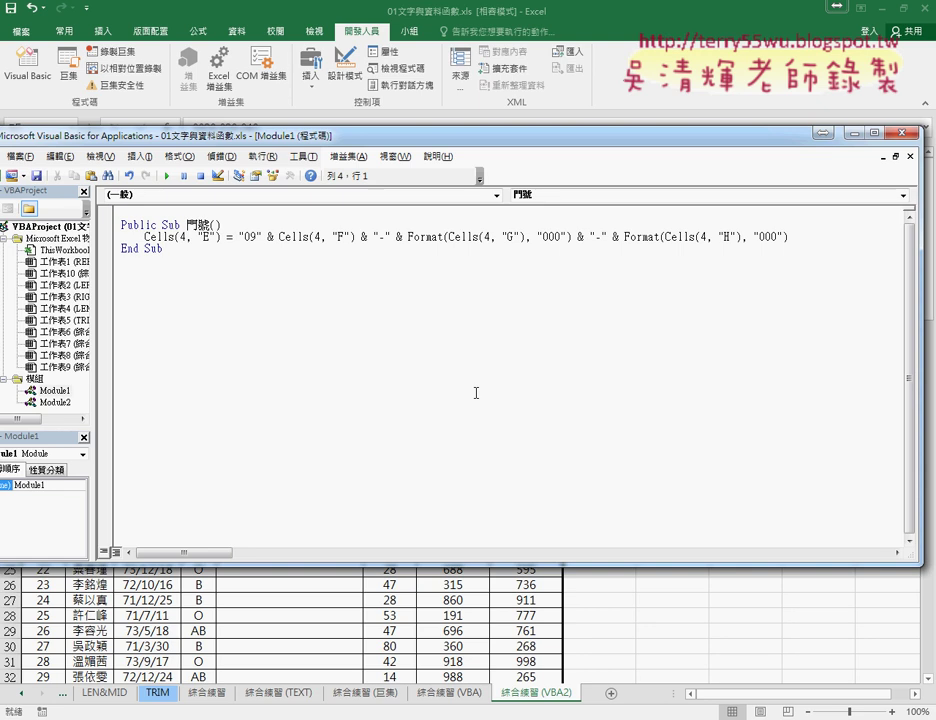
{"action": "left_click", "coordinate": [303, 156]}
{"action": "left_click", "coordinate": [318, 228]}
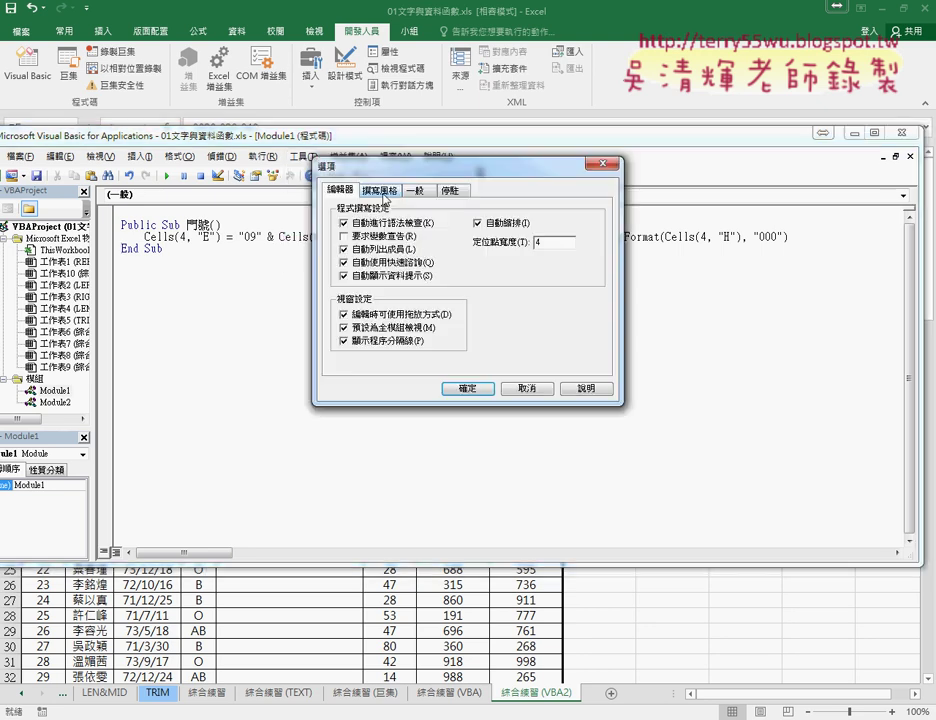
{"action": "left_click", "coordinate": [380, 190]}
{"action": "left_click", "coordinate": [537, 255]}
{"action": "left_click", "coordinate": [512, 286]}
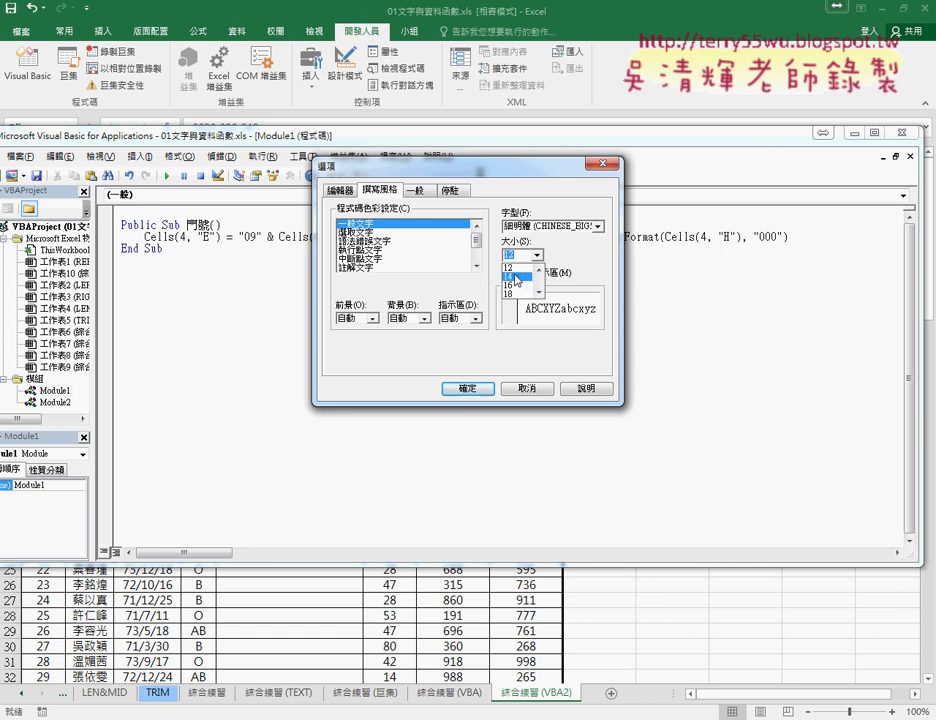
{"action": "left_click", "coordinate": [467, 388]}
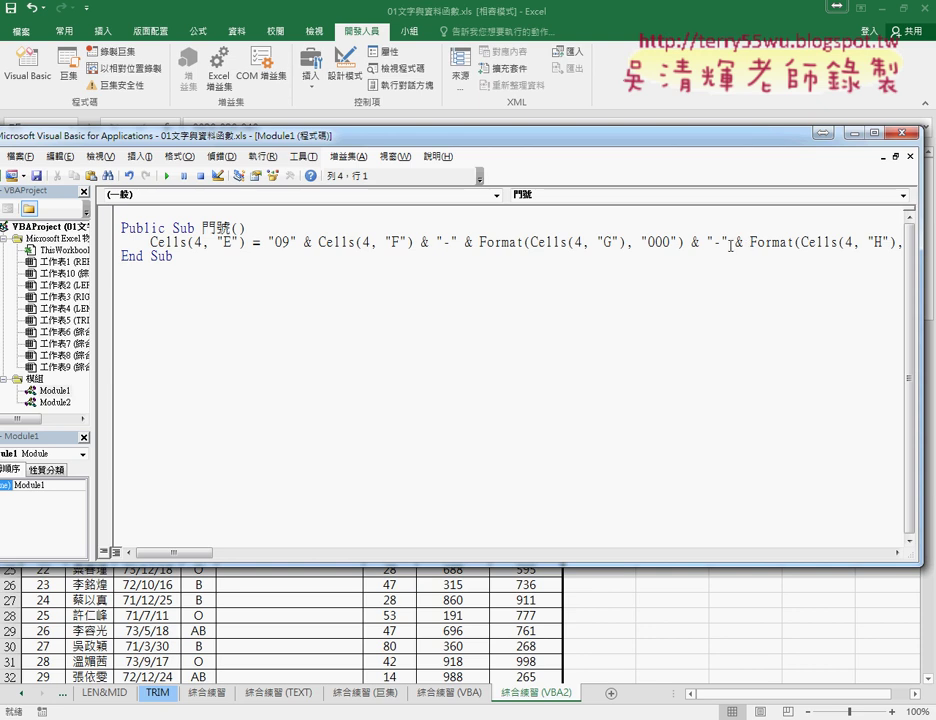
- Split the long phone-number statement before Format using a " _" line continuation
{"action": "double_click", "coordinate": [694, 242]}
{"action": "double_click", "coordinate": [744, 242]}
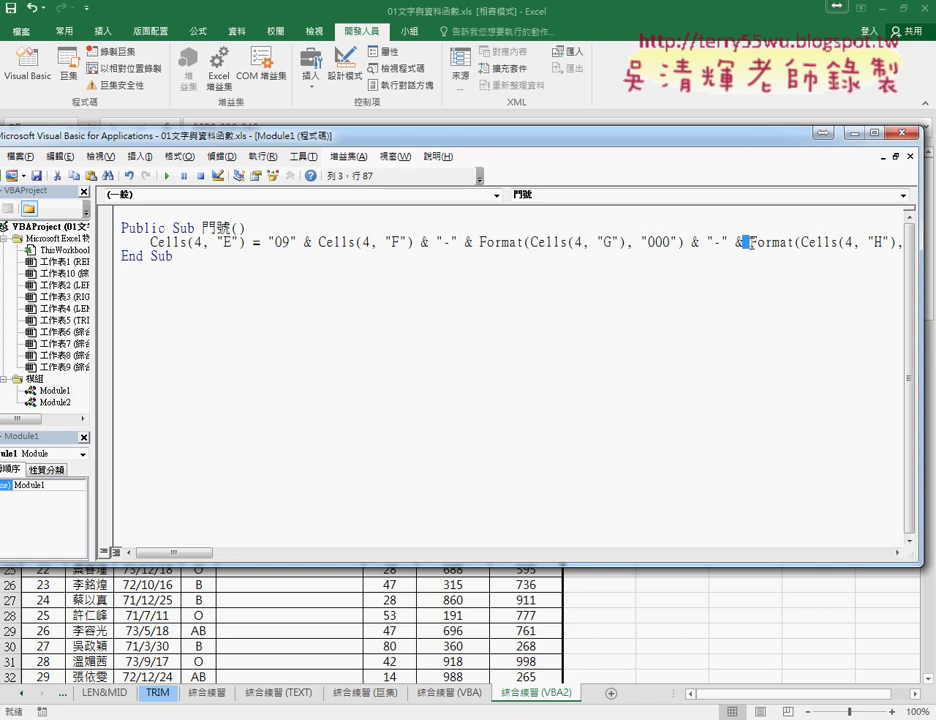
{"action": "left_click", "coordinate": [760, 242]}
{"action": "key", "text": "Return"}
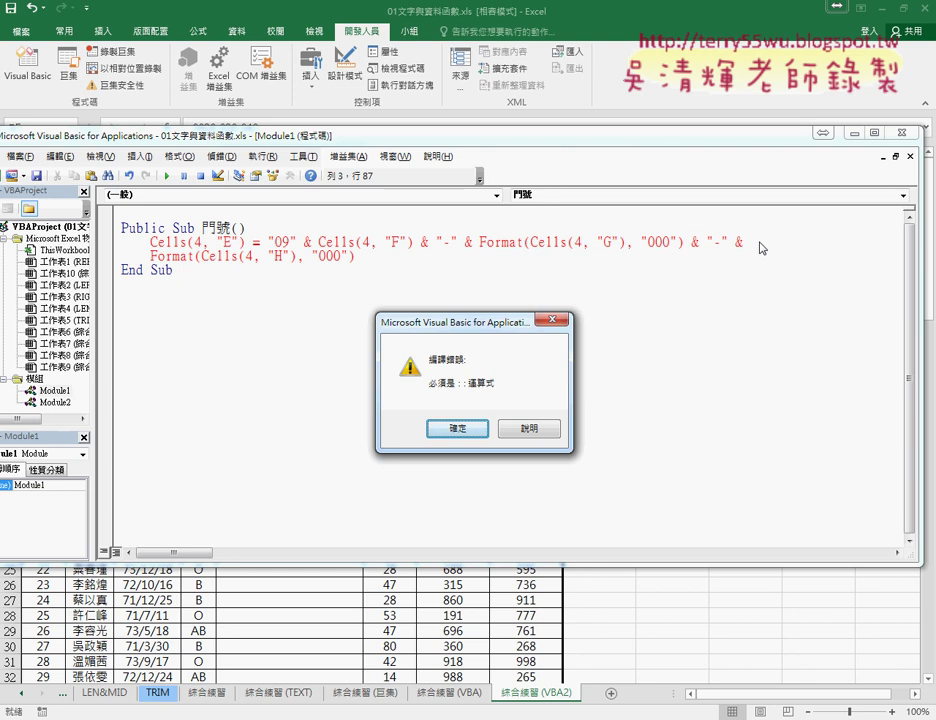
{"action": "left_click", "coordinate": [472, 430]}
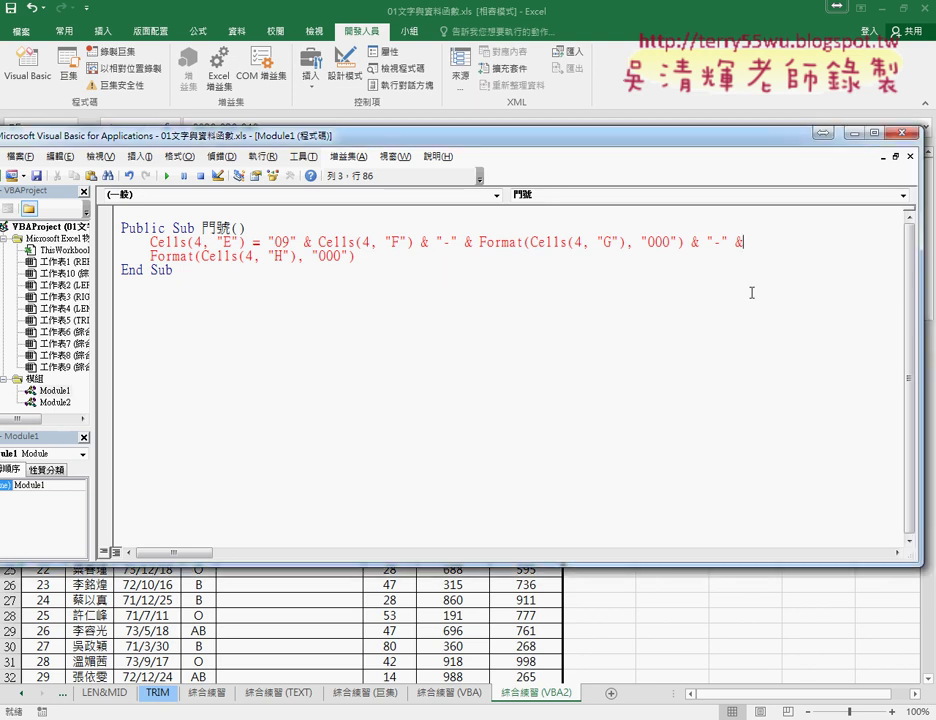
{"action": "key", "text": "Delete"}
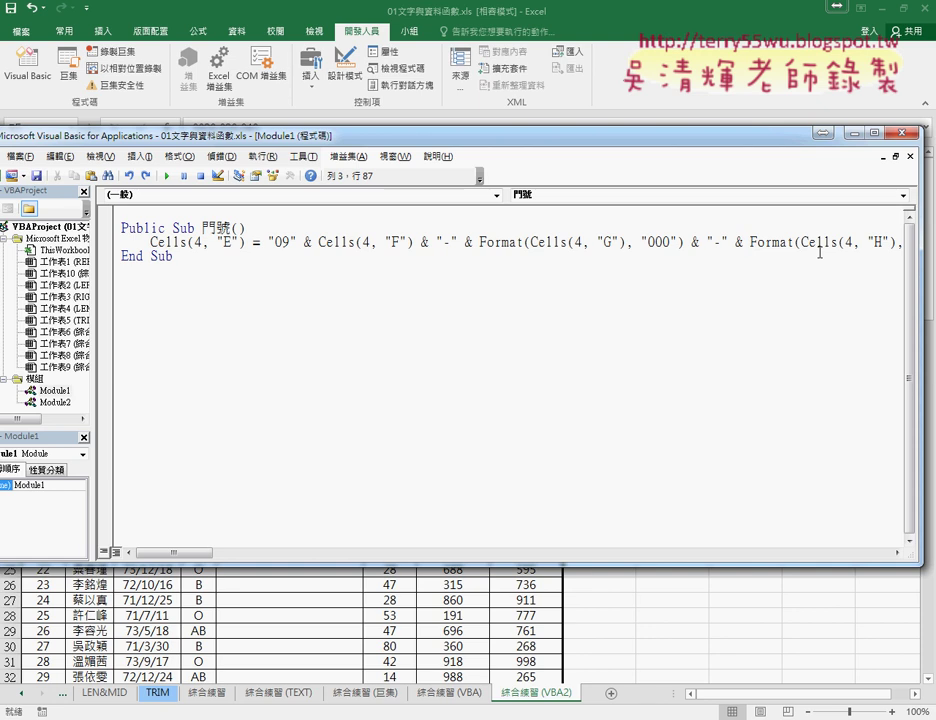
{"action": "type", "text": "_"}
{"action": "key", "text": "Return"}
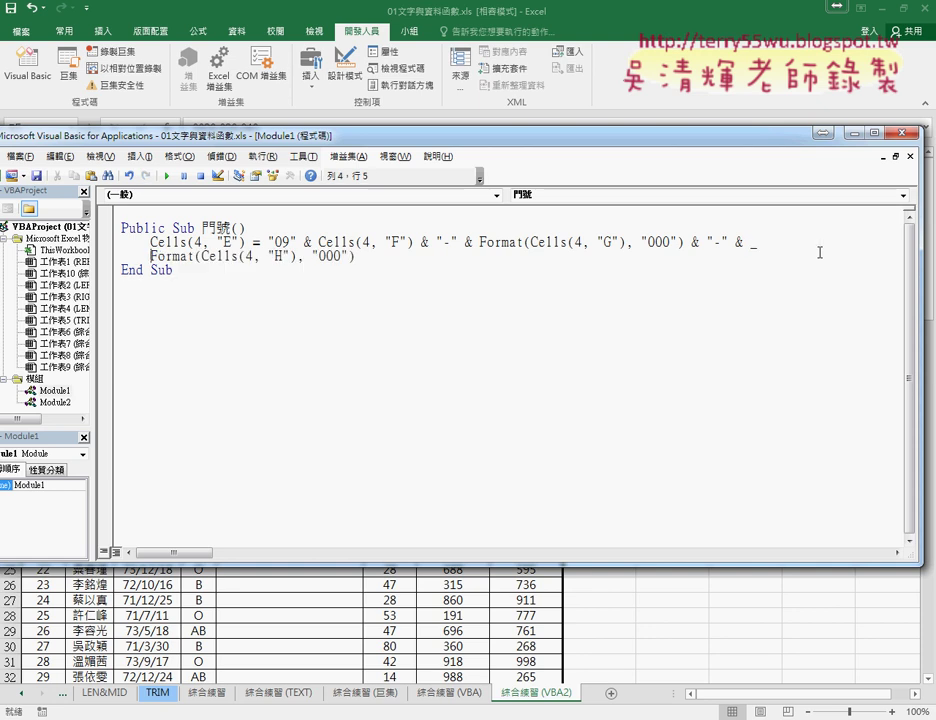
{"action": "left_click", "coordinate": [604, 412]}
- Highlight the continuation underscore, then add blank lines below the Sub header
{"action": "double_click", "coordinate": [752, 245]}
{"action": "left_click_drag", "start_coordinate": [743, 243], "coordinate": [752, 242]}
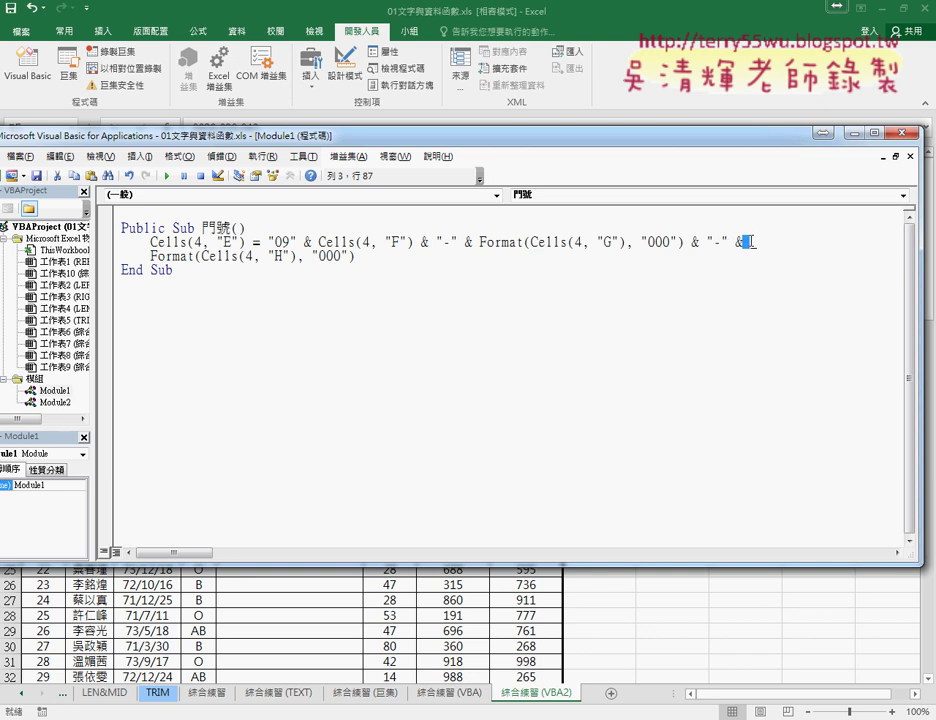
{"action": "double_click", "coordinate": [754, 243]}
{"action": "left_click", "coordinate": [499, 230]}
{"action": "key", "text": "Return"}
{"action": "key", "text": "Return"}
{"action": "key", "text": "Up"}
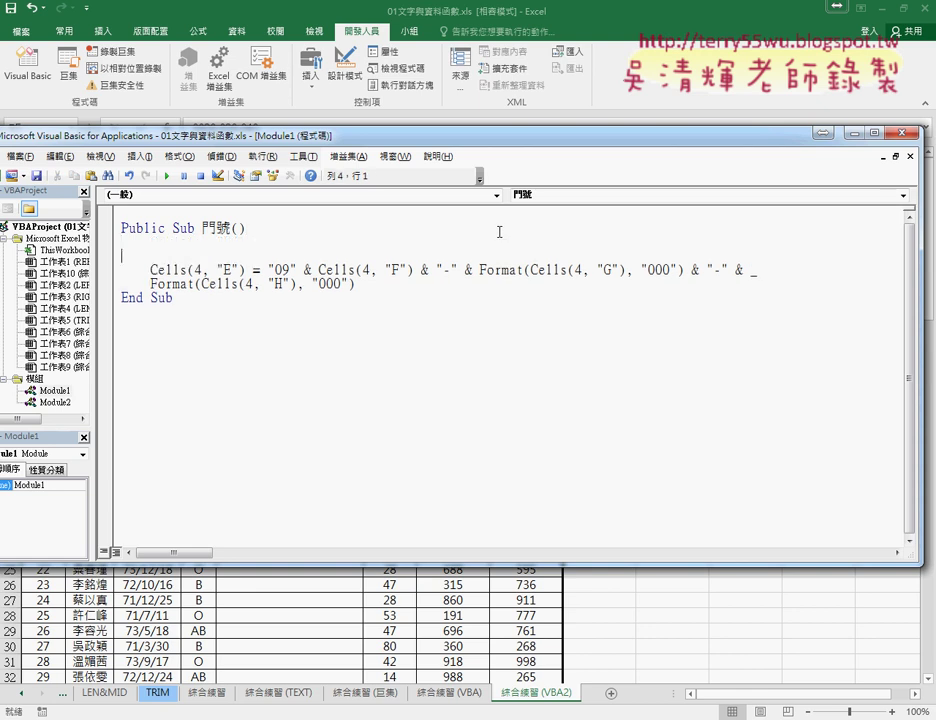
- Type a For i = 4 To 103 … Next loop around the phone-number statement
{"action": "double_click", "coordinate": [197, 270]}
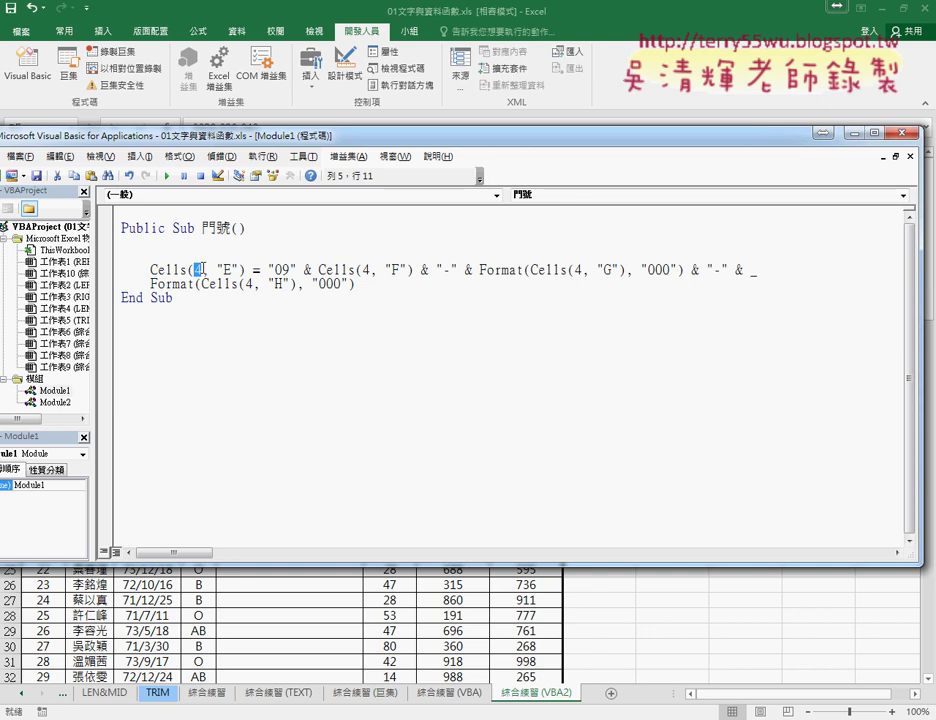
{"action": "left_click", "coordinate": [262, 245]}
{"action": "key", "text": "Tab"}
{"action": "type", "text": "fo"}
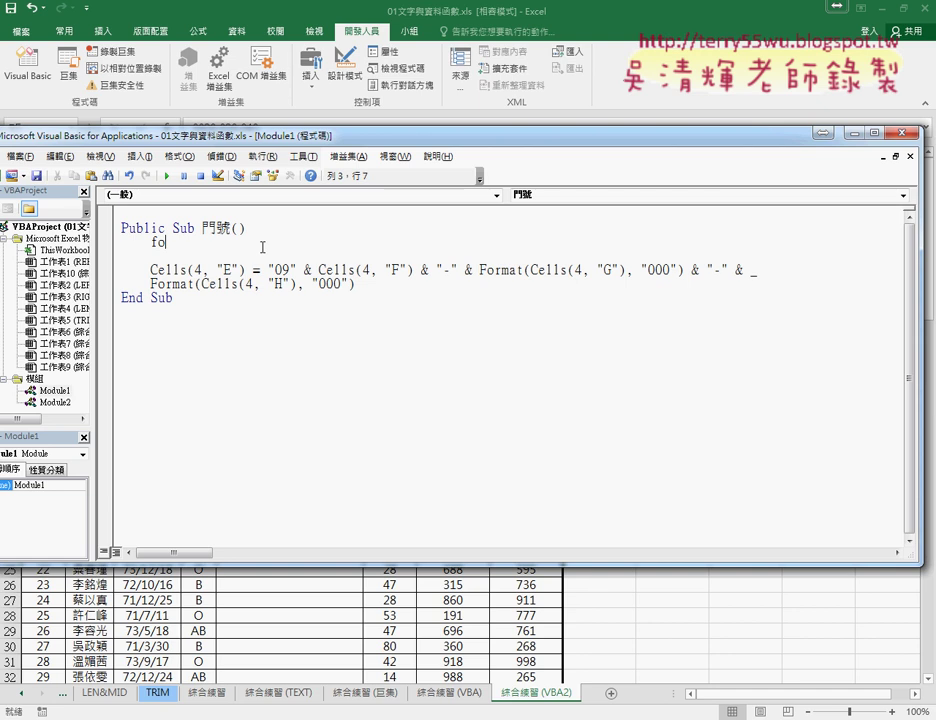
{"action": "type", "text": "r"}
{"action": "type", "text": " i"}
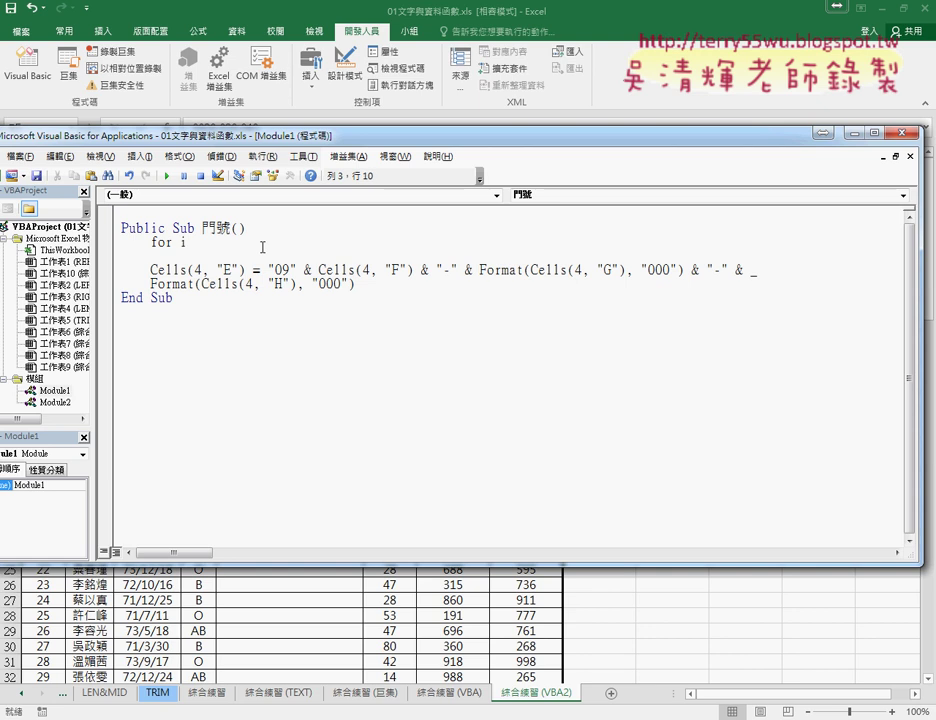
{"action": "type", "text": "="}
{"action": "type", "text": "4"}
{"action": "type", "text": " to "}
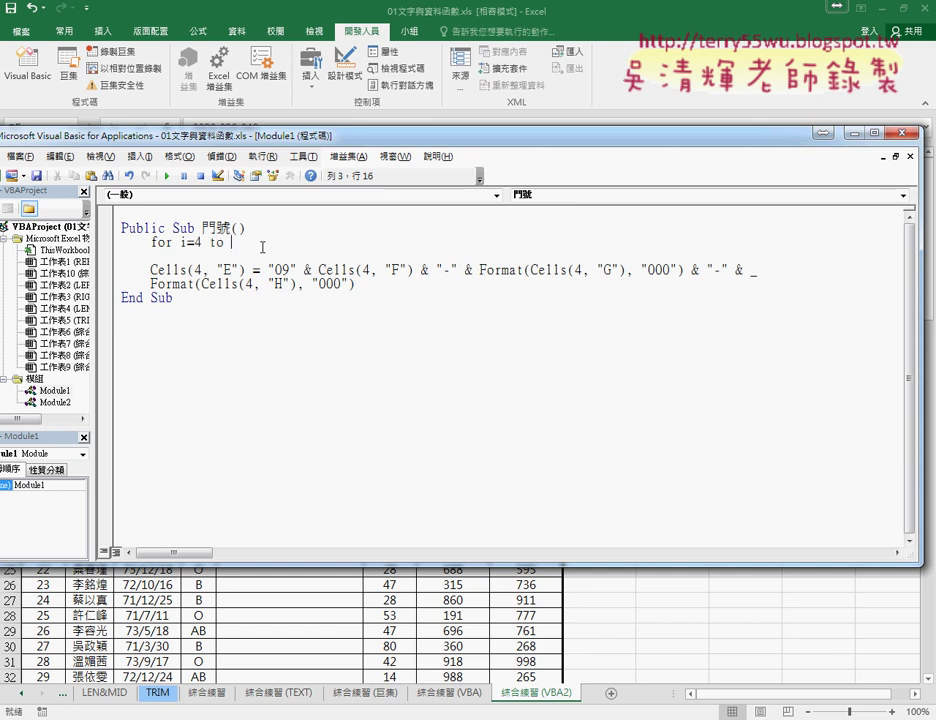
{"action": "type", "text": "103"}
{"action": "key", "text": "Return"}
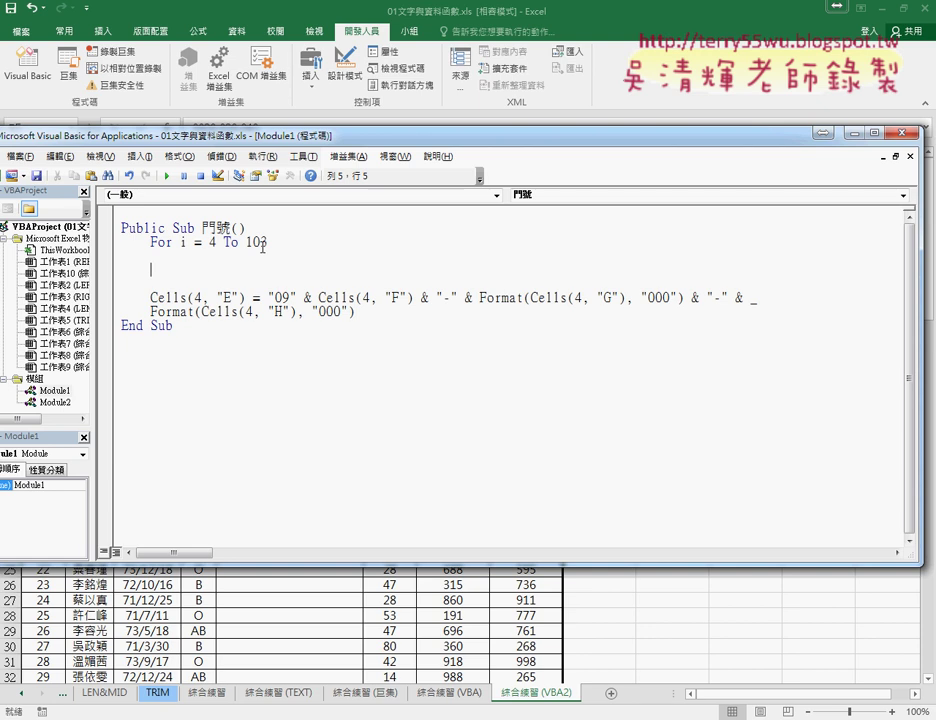
{"action": "type", "text": "next"}
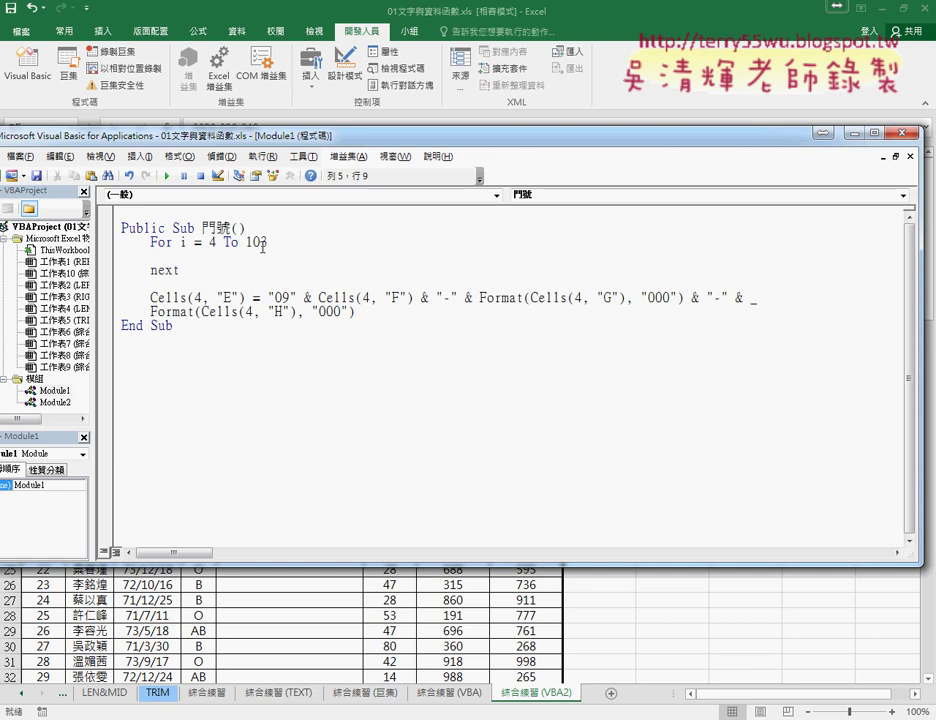
{"action": "key", "text": "Up"}
{"action": "mouse_move", "coordinate": [356, 313]}
{"action": "left_mouse_down"}
{"action": "mouse_move", "coordinate": [128, 305]}
{"action": "mouse_move", "coordinate": [122, 256]}
{"action": "left_mouse_up"}
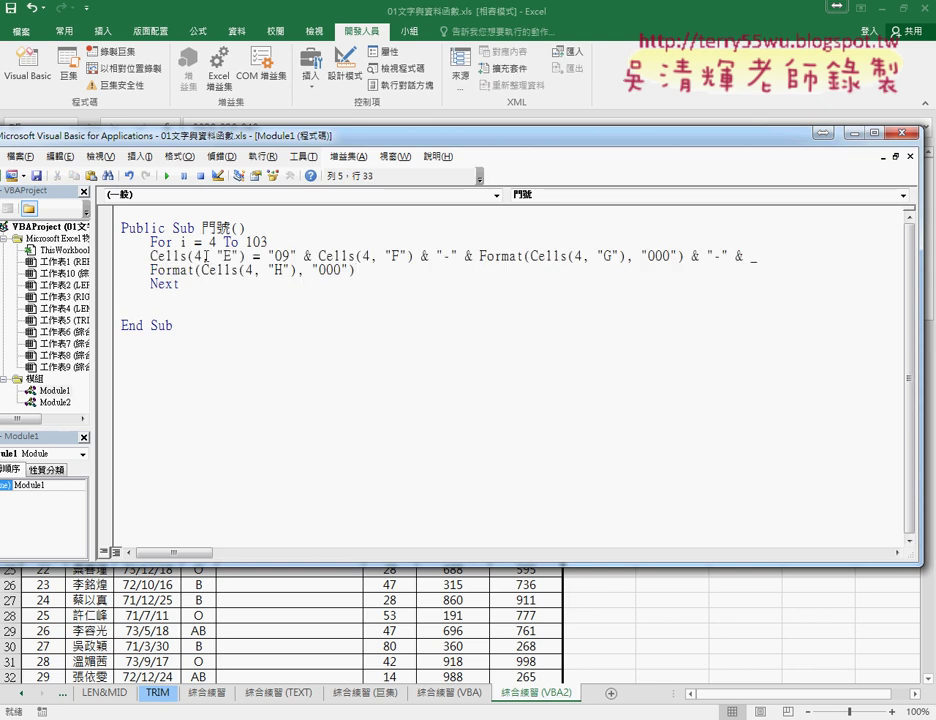
- Indent the two-line statement inside the loop and remove the blank line before End Sub
{"action": "left_click", "coordinate": [150, 270]}
{"action": "left_click", "coordinate": [162, 284]}
{"action": "left_click_drag", "start_coordinate": [355, 270], "coordinate": [104, 261]}
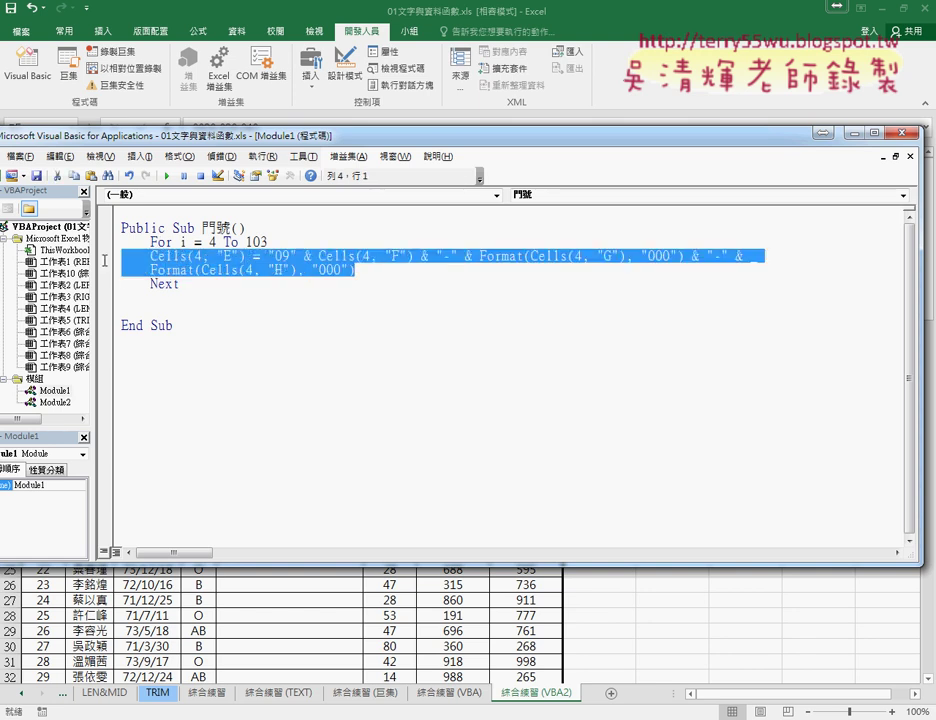
{"action": "key", "text": "Tab"}
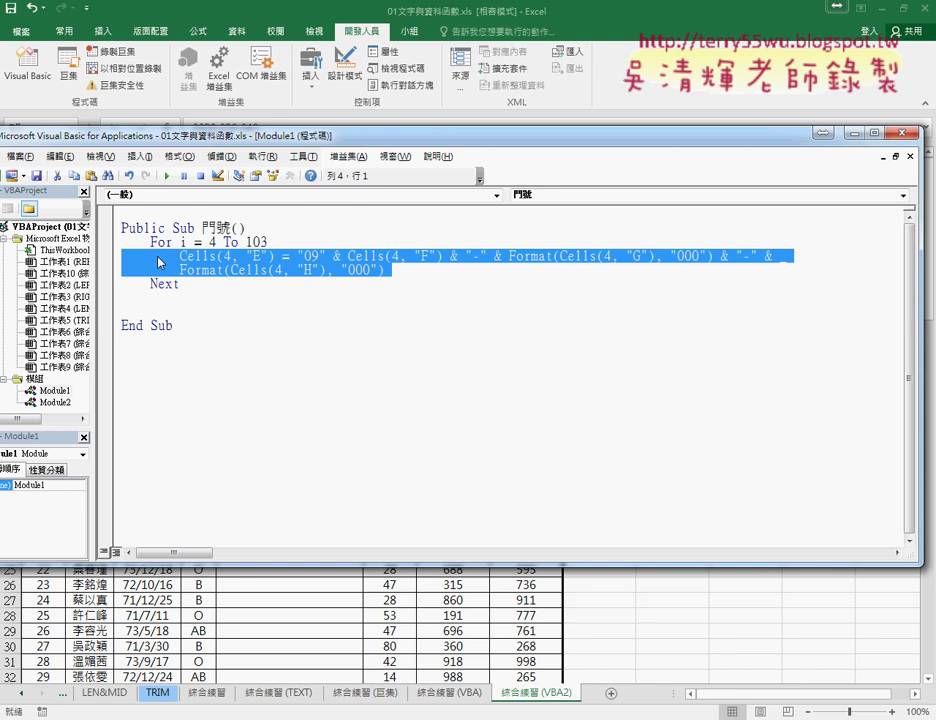
{"action": "left_click", "coordinate": [198, 284]}
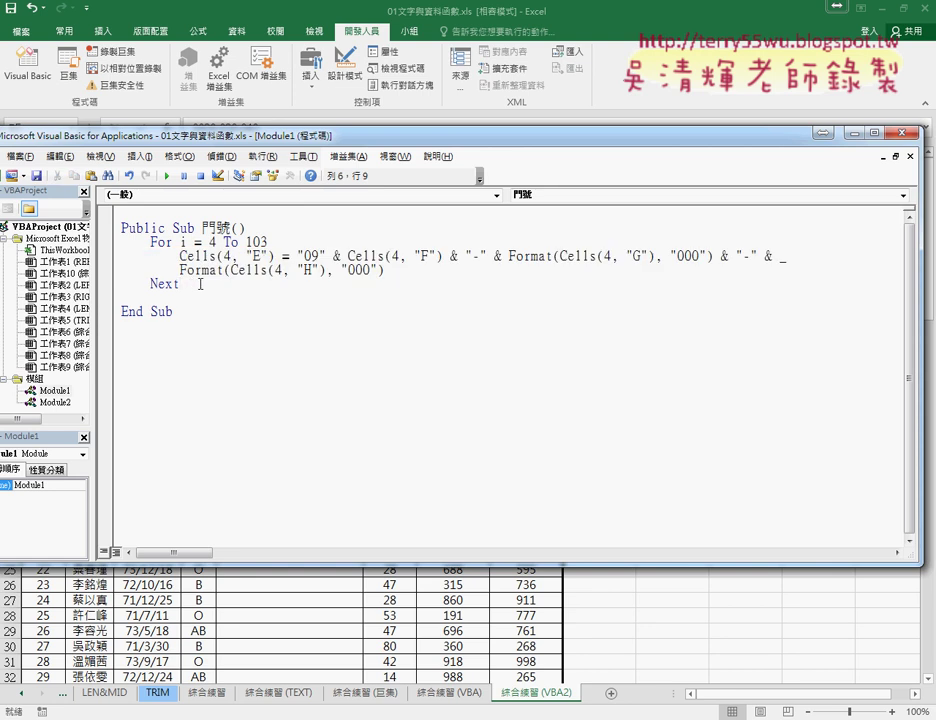
{"action": "key", "text": "Delete"}
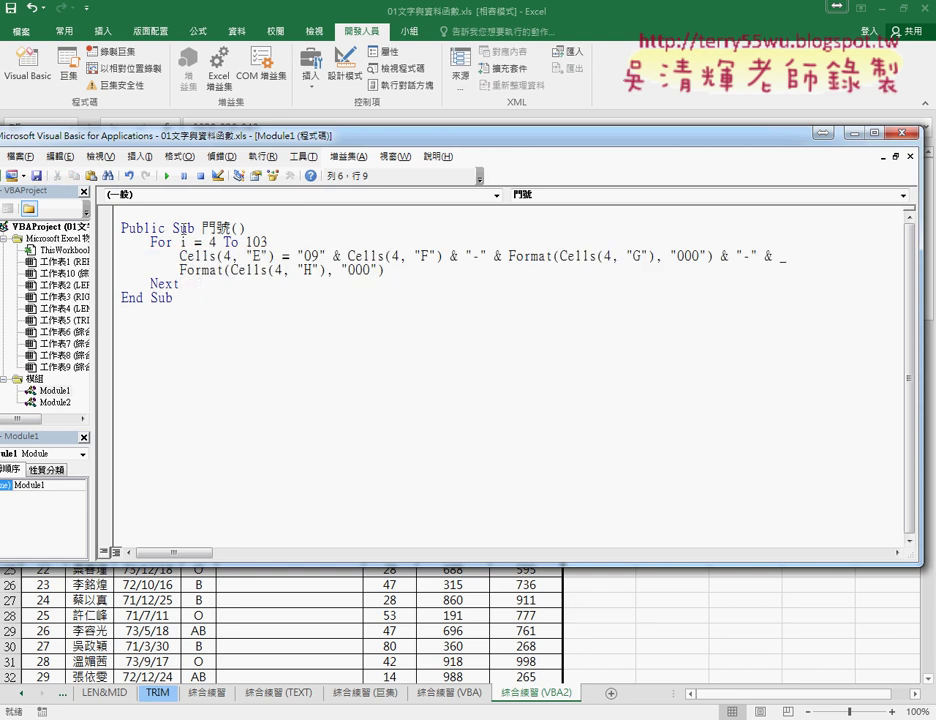
- Point out the loop counter i and the Cells statement inside the loop
{"action": "left_click", "coordinate": [176, 242]}
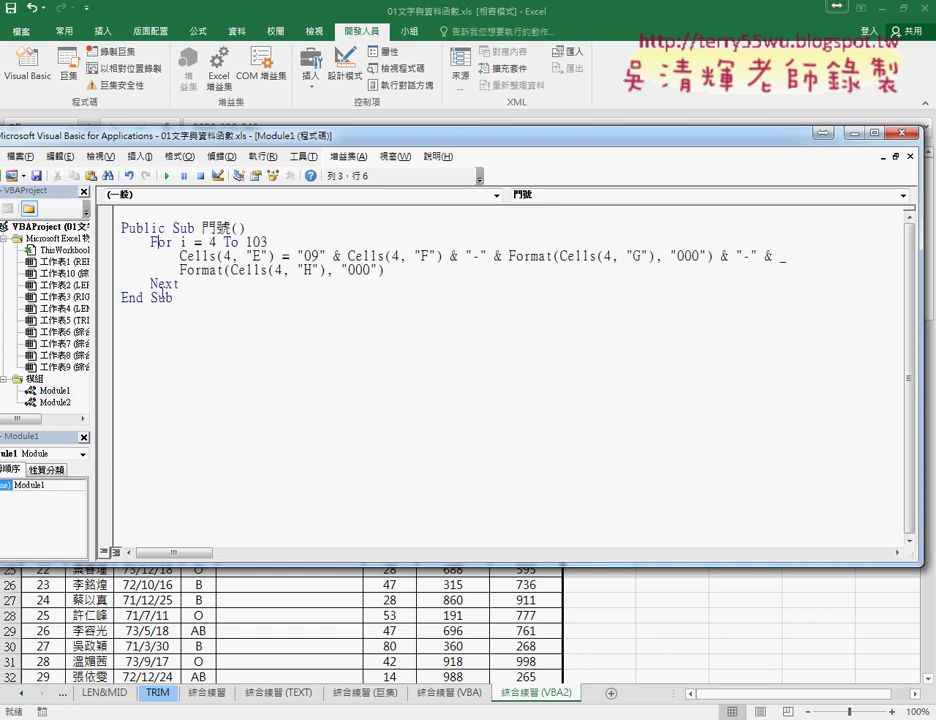
{"action": "left_click", "coordinate": [206, 257]}
{"action": "left_click_drag", "start_coordinate": [404, 266], "coordinate": [121, 256]}
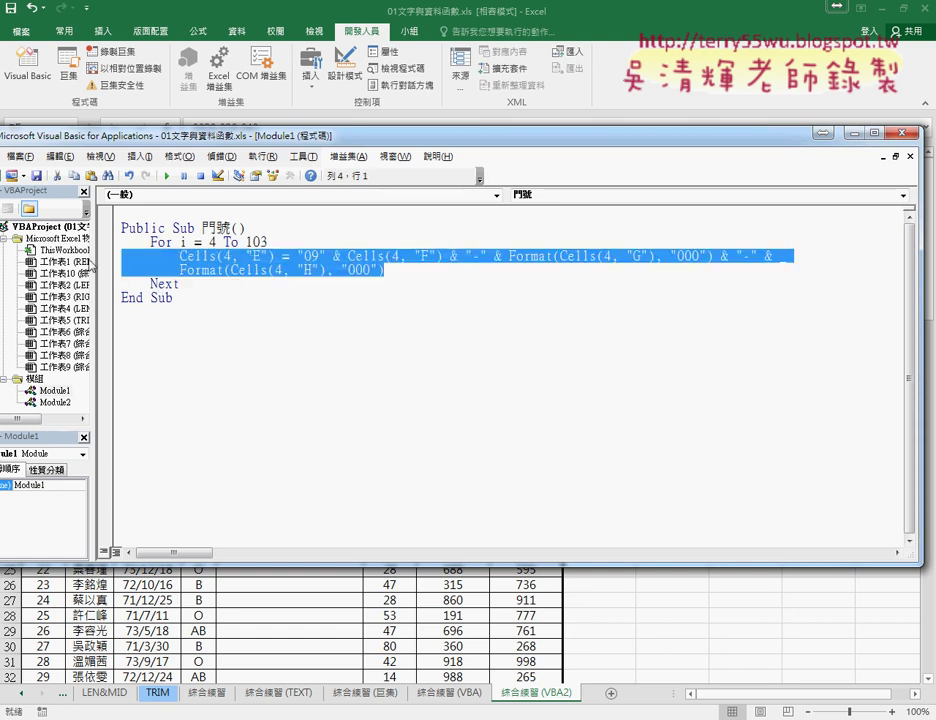
{"action": "left_click_drag", "start_coordinate": [291, 146], "coordinate": [455, 285]}
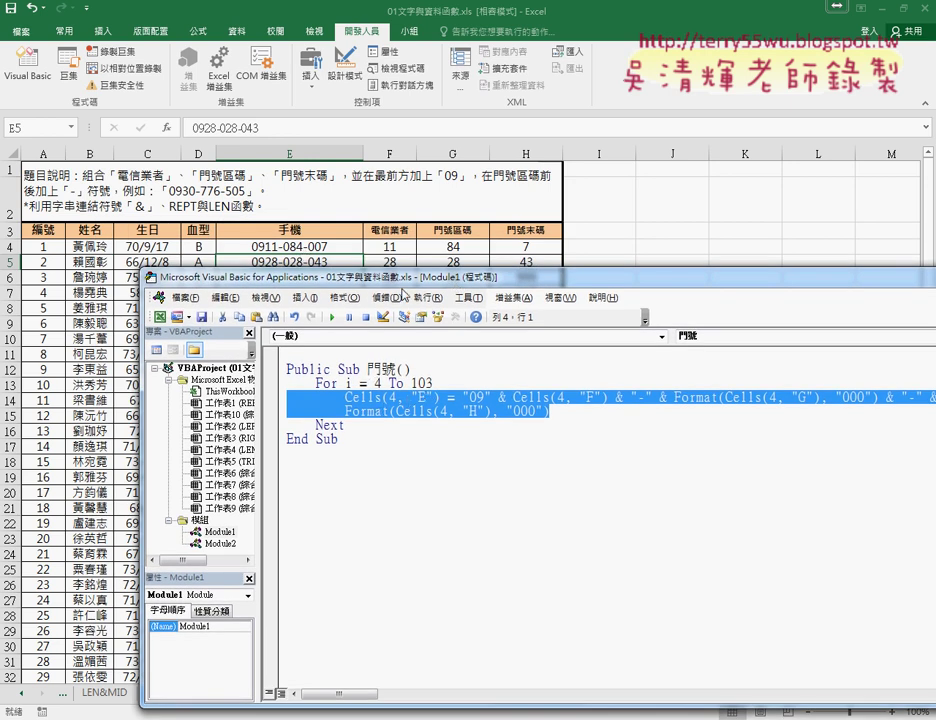
- Replace row 4 with the loop counter i in the E, F, G and H Cells references
{"action": "left_click_drag", "start_coordinate": [300, 277], "coordinate": [170, 187]}
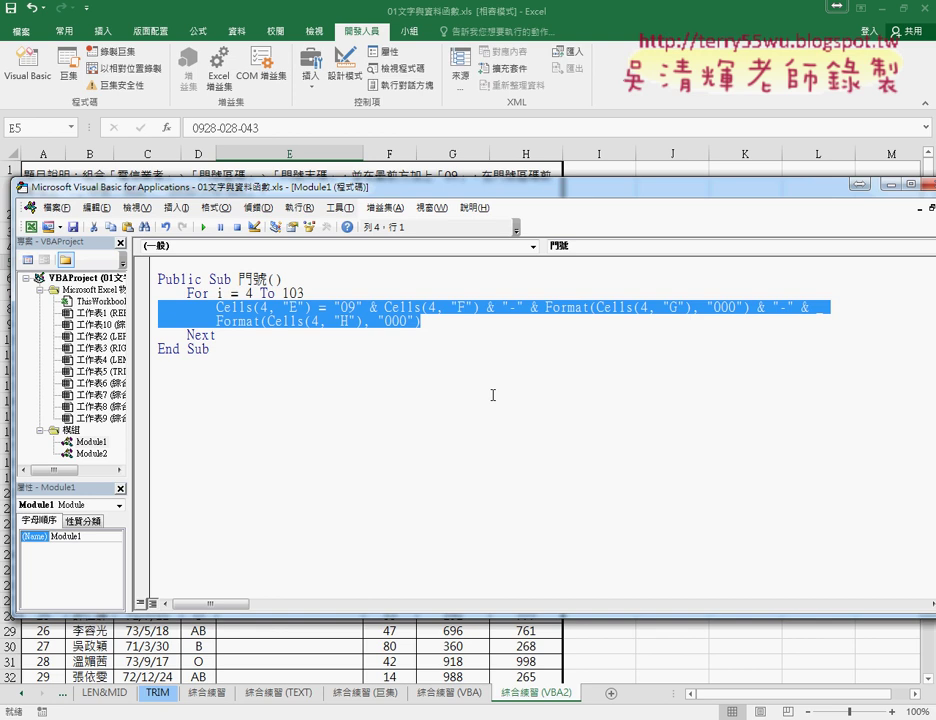
{"action": "key", "text": "Left"}
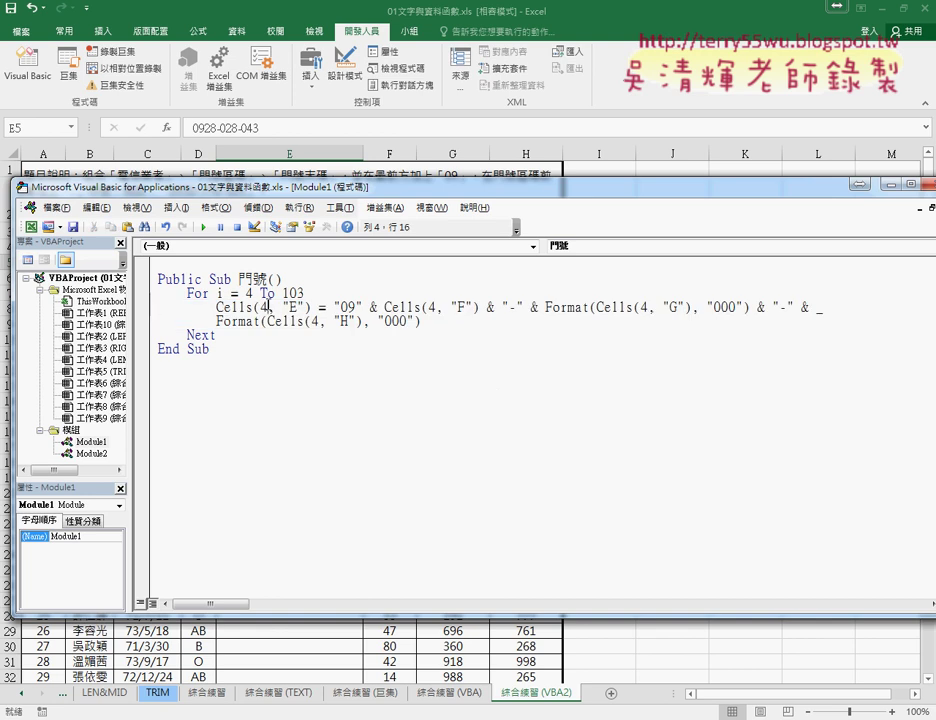
{"action": "double_click", "coordinate": [262, 307]}
{"action": "type", "text": "i"}
{"action": "double_click", "coordinate": [433, 307]}
{"action": "type", "text": "i"}
{"action": "double_click", "coordinate": [645, 307]}
{"action": "type", "text": "i"}
{"action": "double_click", "coordinate": [313, 322]}
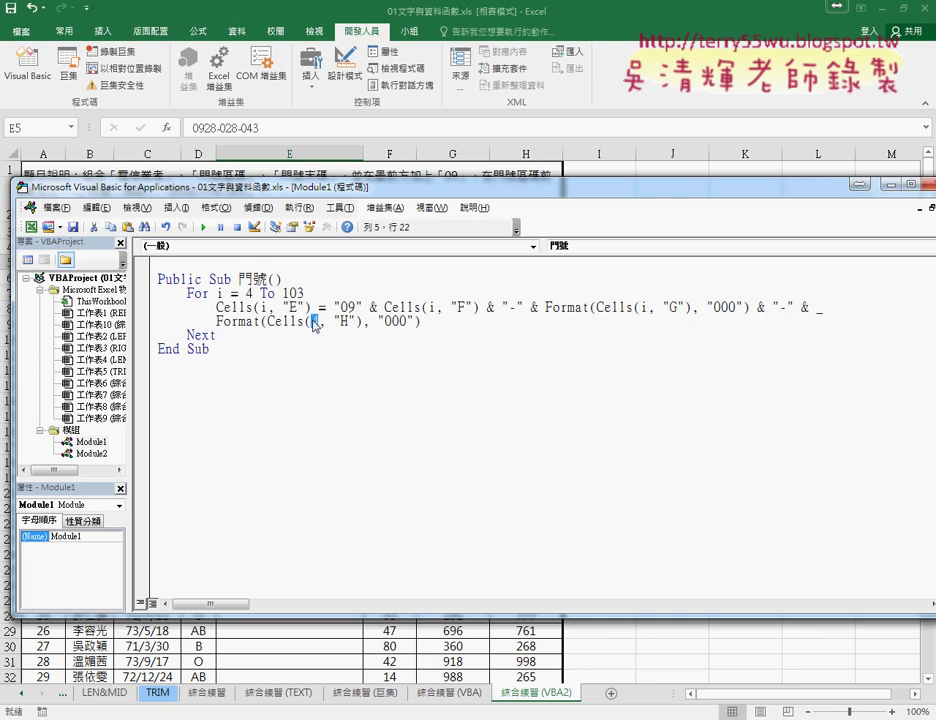
{"action": "type", "text": "i"}
- Point out how counter i links the For line and Cells(i, "E")
{"action": "double_click", "coordinate": [264, 307]}
{"action": "double_click", "coordinate": [220, 293]}
{"action": "left_click", "coordinate": [305, 322]}
{"action": "left_click", "coordinate": [238, 307]}
- Clear the old phone numbers from E4:E5 and return to the macro editor
{"action": "left_click_drag", "start_coordinate": [340, 190], "coordinate": [703, 187]}
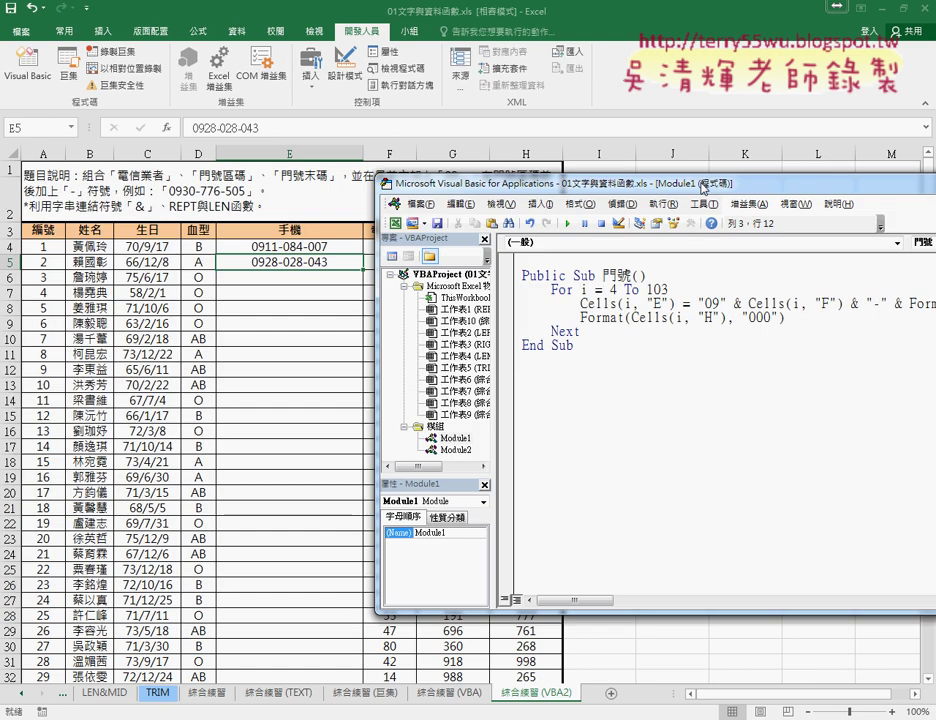
{"action": "left_click_drag", "start_coordinate": [315, 247], "coordinate": [322, 262]}
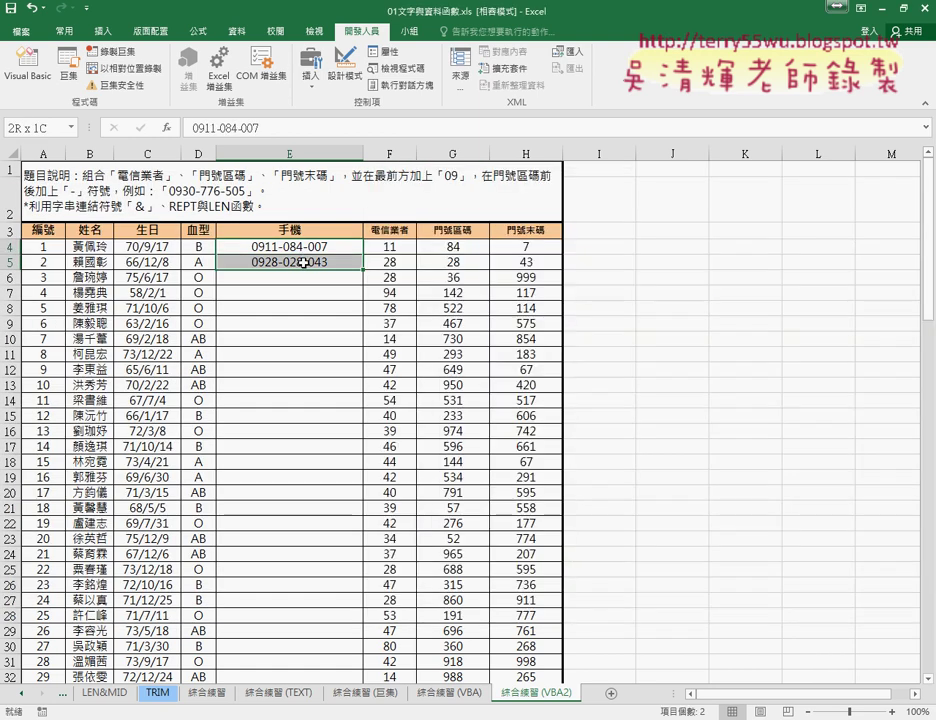
{"action": "key", "text": "Delete"}
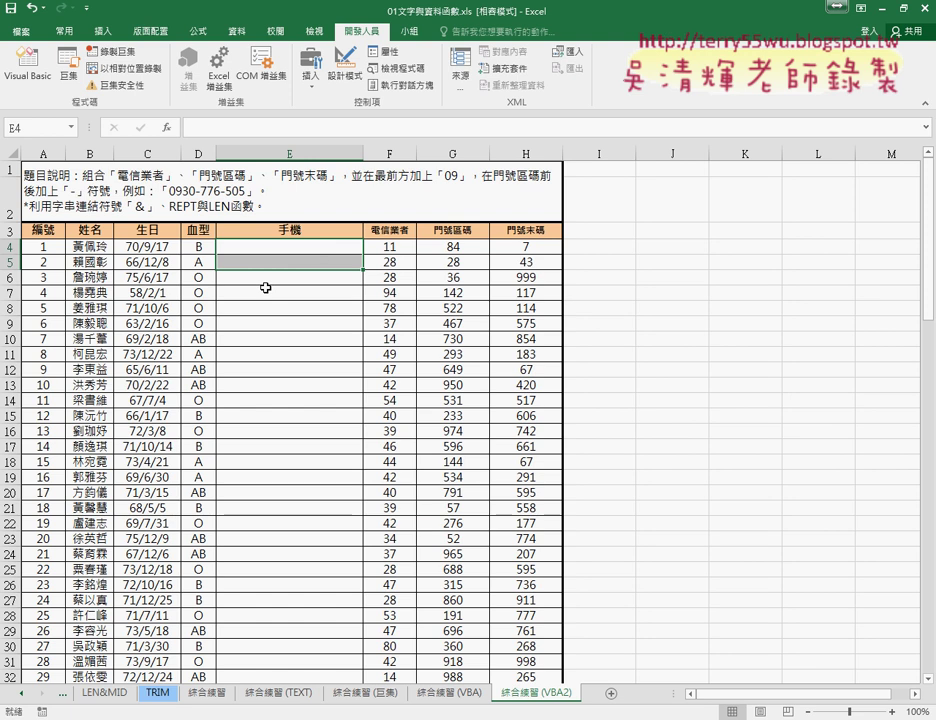
{"action": "left_click", "coordinate": [37, 72]}
{"action": "left_click_drag", "start_coordinate": [600, 205], "coordinate": [585, 134]}
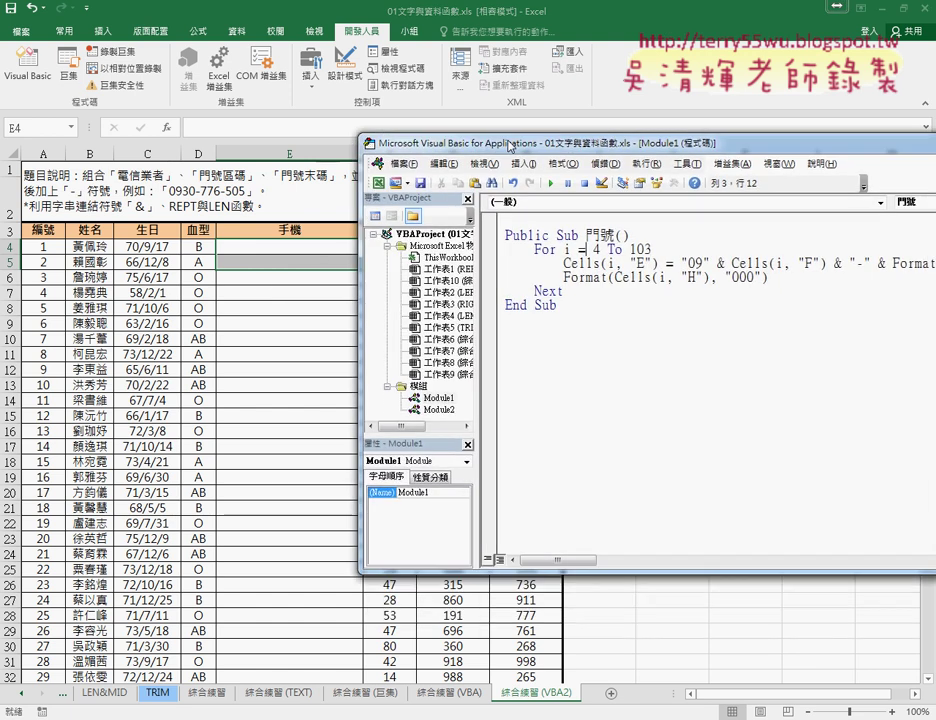
{"action": "left_click_drag", "start_coordinate": [560, 296], "coordinate": [502, 227]}
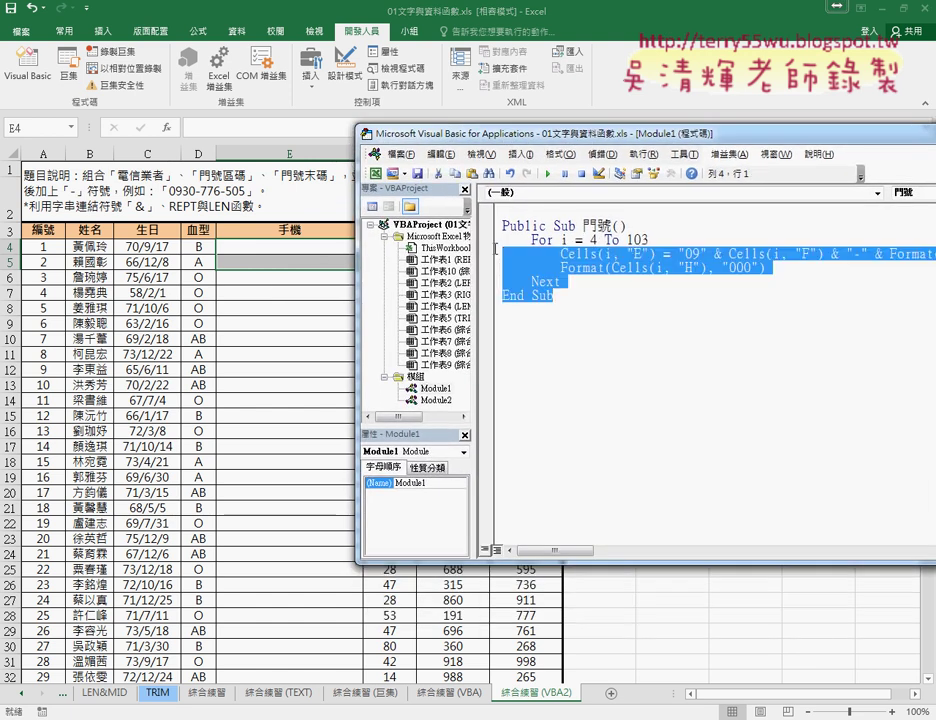
{"action": "key", "text": "Left"}
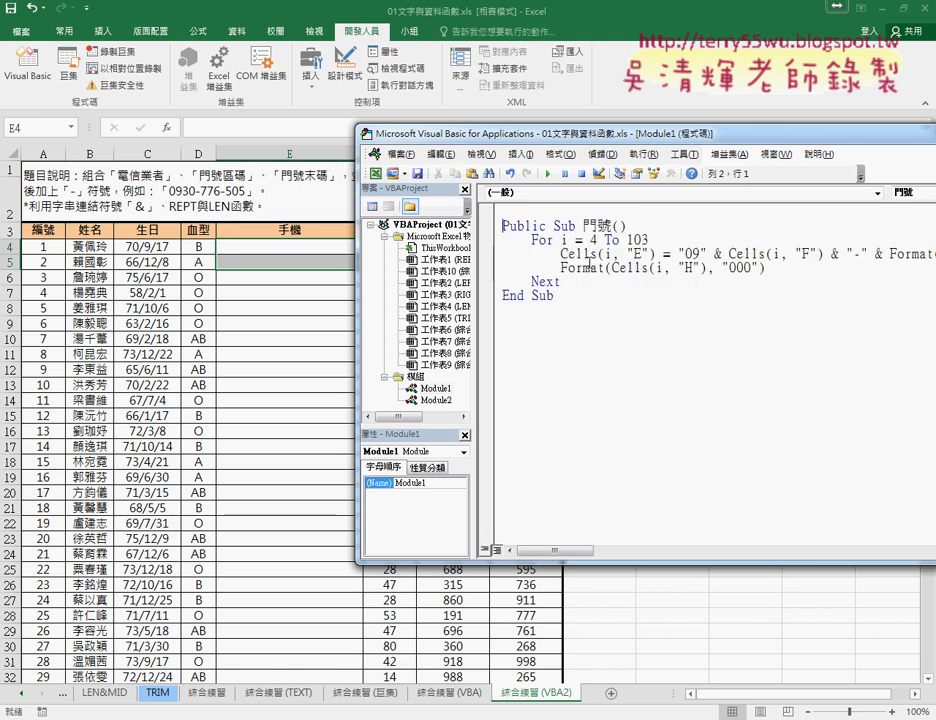
{"action": "left_click", "coordinate": [588, 265]}
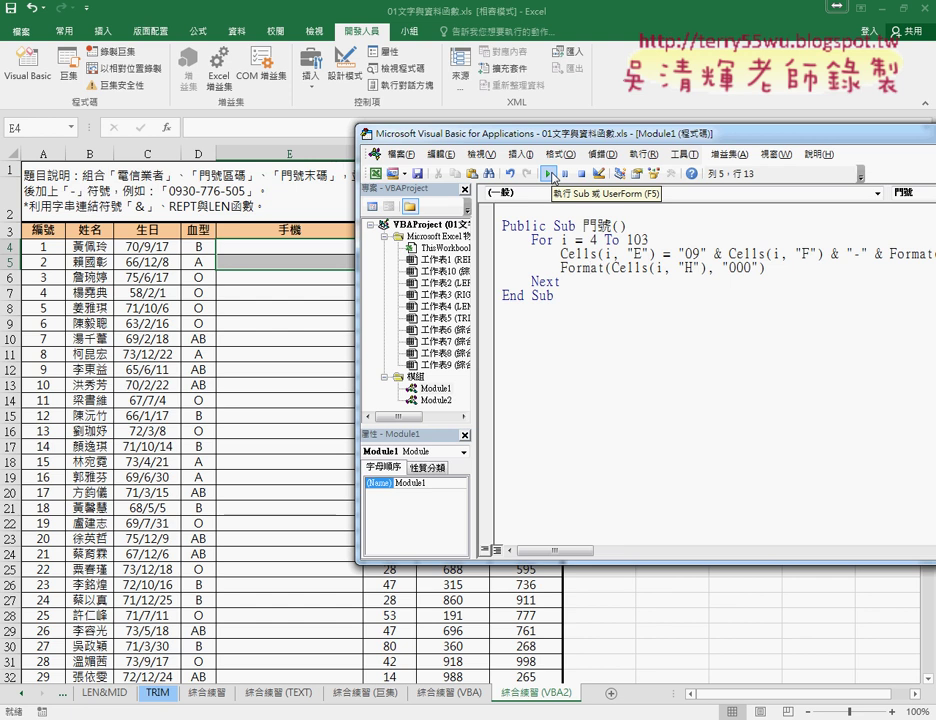
{"action": "left_click", "coordinate": [552, 175]}
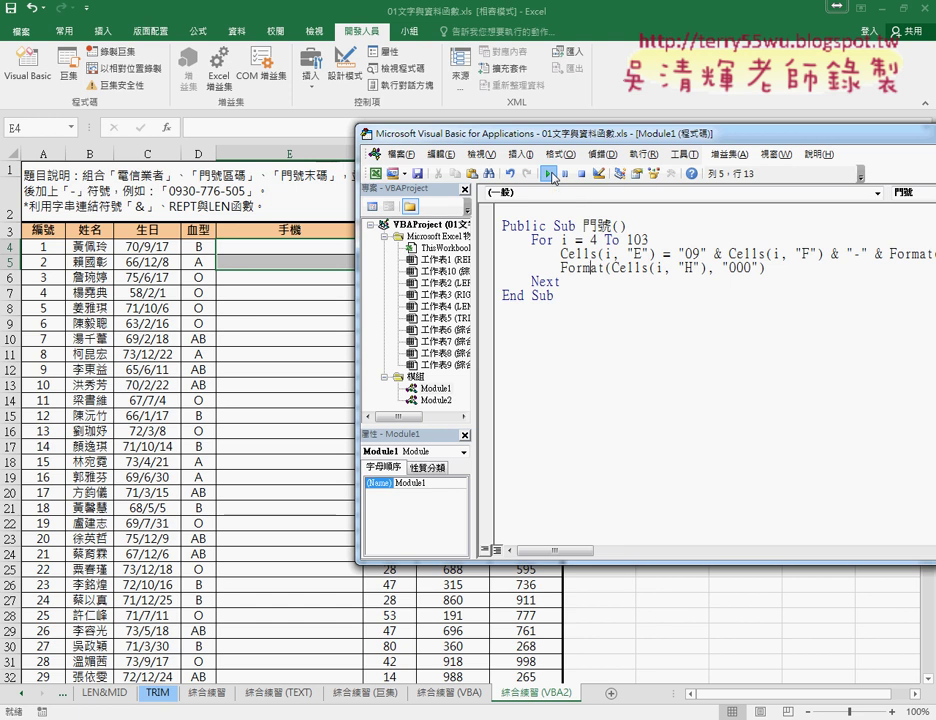
{"action": "left_click", "coordinate": [552, 175]}
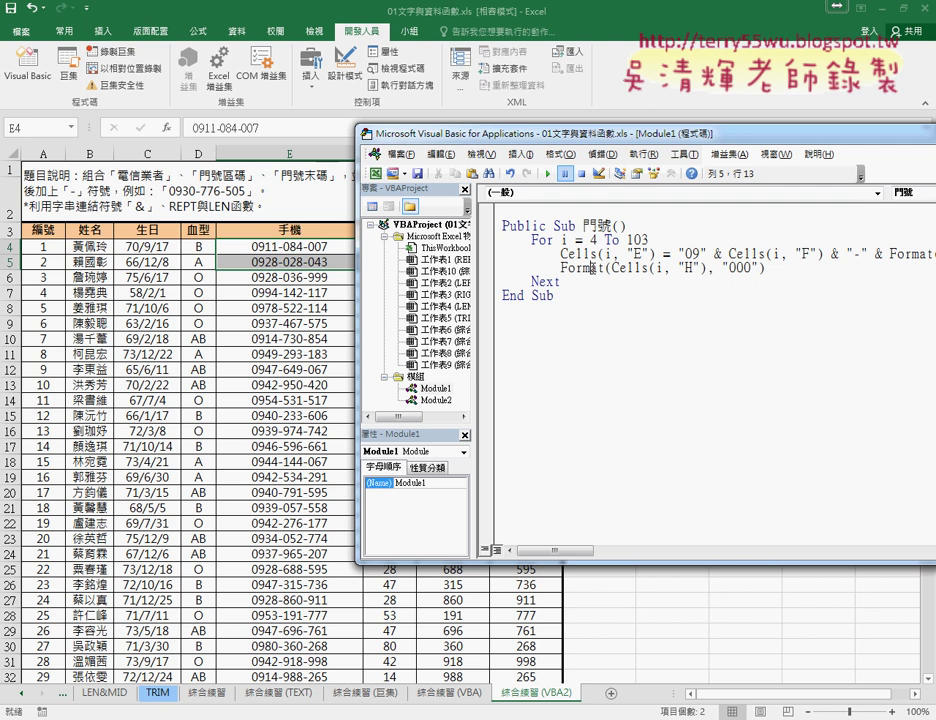
{"action": "mouse_move", "coordinate": [556, 296]}
{"action": "left_mouse_down"}
{"action": "mouse_move", "coordinate": [511, 224]}
{"action": "mouse_move", "coordinate": [537, 322]}
{"action": "left_mouse_up"}
- Rename the duplicated macro's Sub to 清除
{"action": "double_click", "coordinate": [597, 309]}
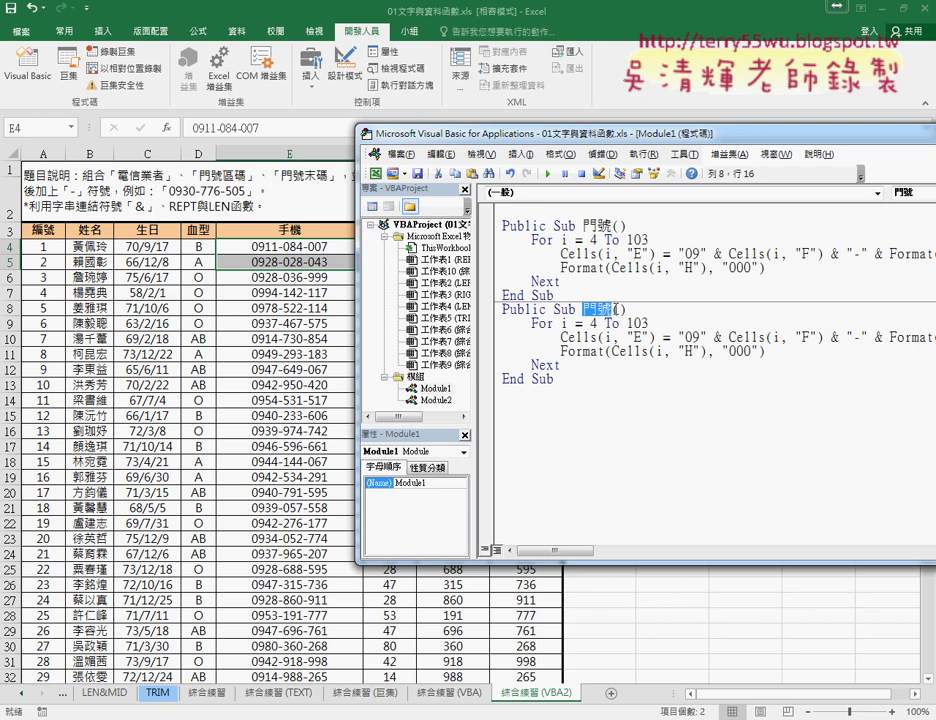
{"action": "key", "text": "shift+End"}
{"action": "type", "text": "清除"}
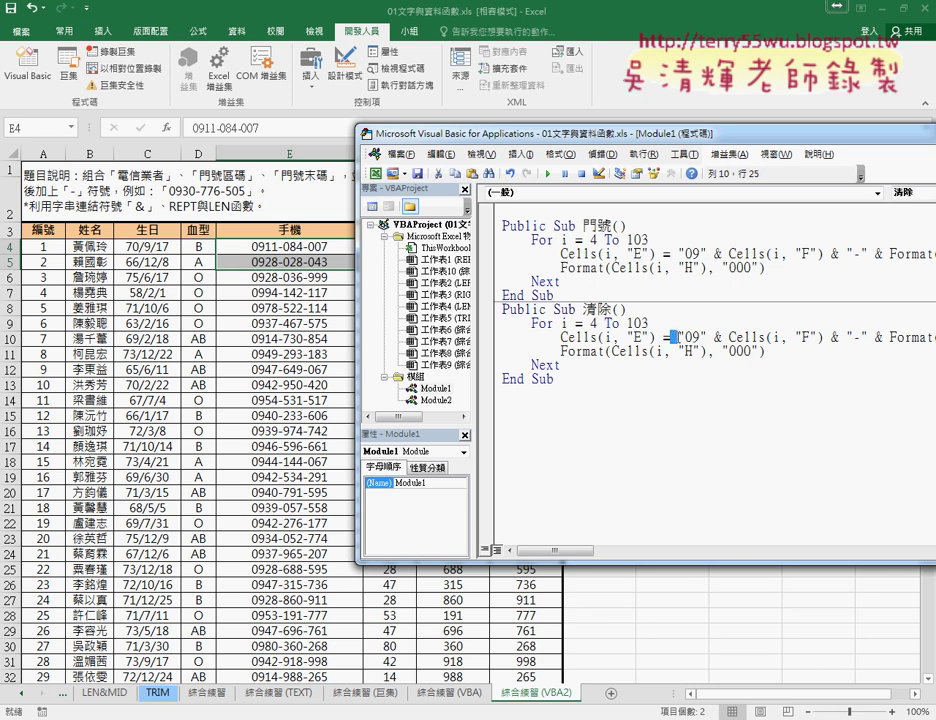
- Replace the phone-number expression after Cells(i, "E") = with an empty string ""
{"action": "left_click_drag", "start_coordinate": [673, 339], "coordinate": [767, 351]}
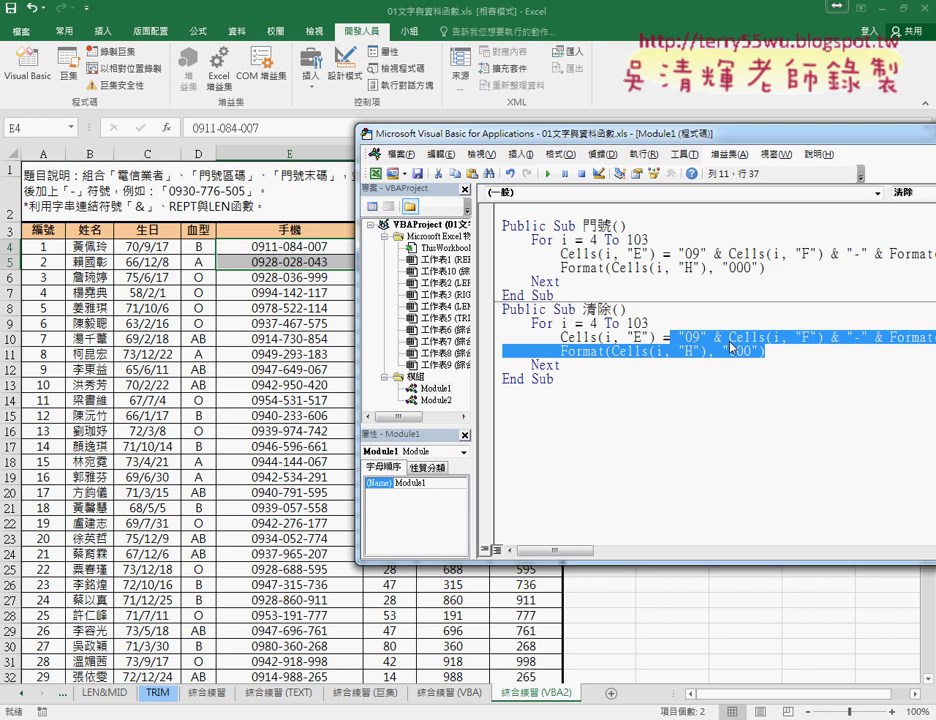
{"action": "key", "text": "BackSpace"}
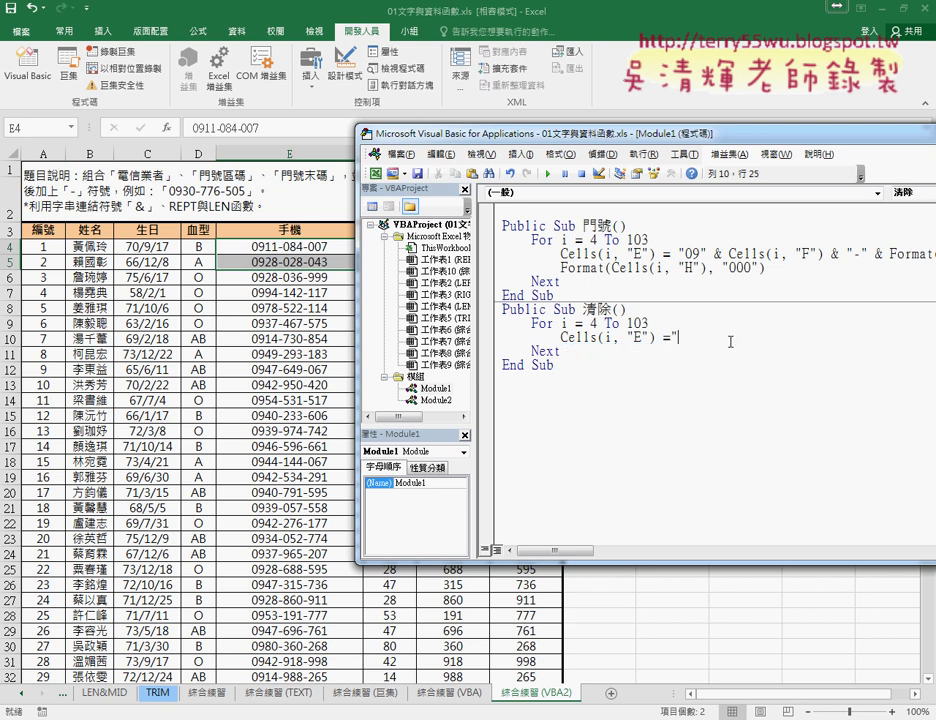
{"action": "type", "text": "\"\""}
{"action": "left_click_drag", "start_coordinate": [687, 337], "coordinate": [669, 337]}
- Test-run 清除, then 門號, then 清除 again, leaving column E blank on the sheet
{"action": "left_click", "coordinate": [546, 177]}
{"action": "left_click", "coordinate": [575, 253]}
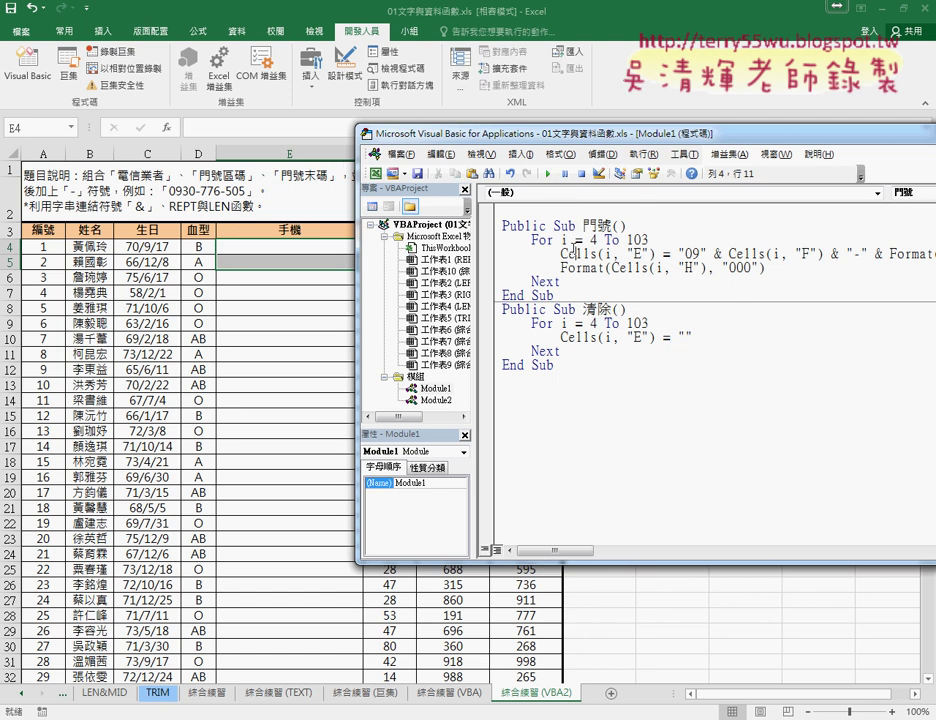
{"action": "left_click", "coordinate": [546, 177]}
{"action": "left_click", "coordinate": [568, 337]}
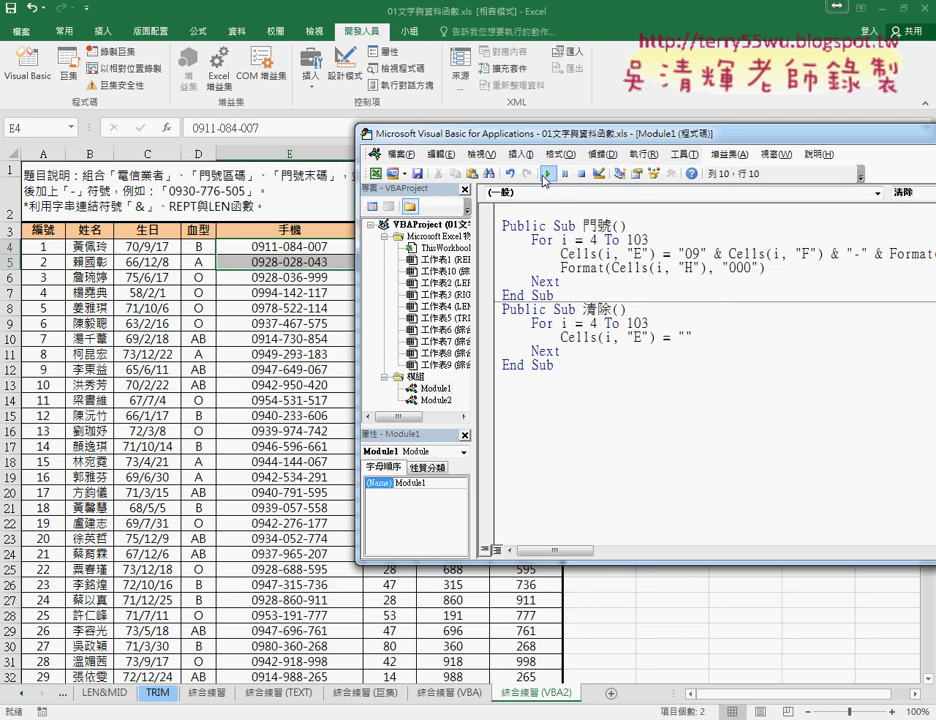
{"action": "left_click", "coordinate": [546, 177]}
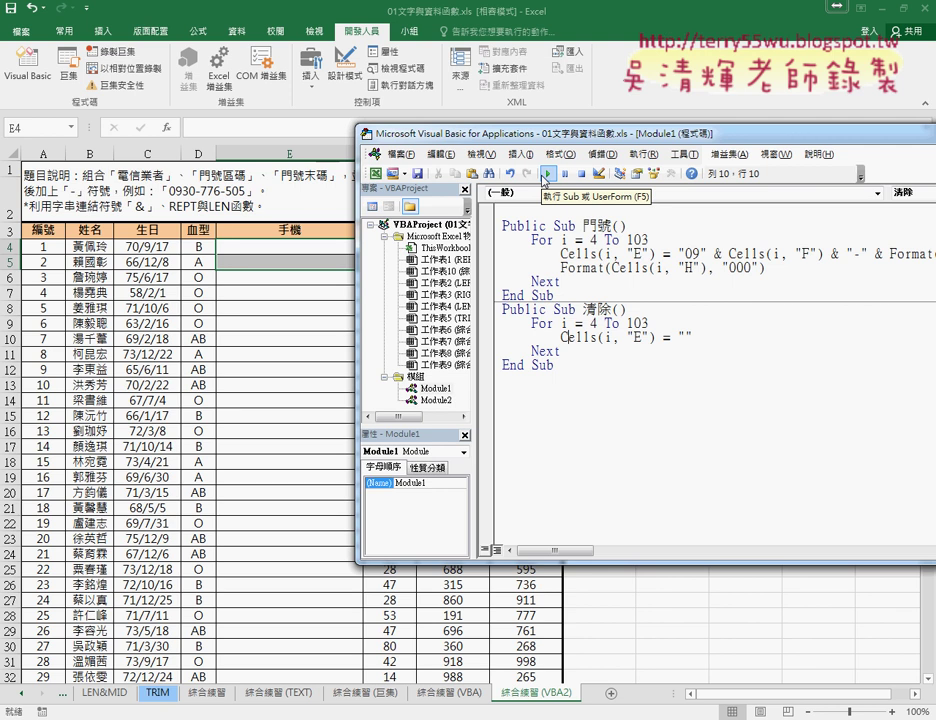
{"action": "left_click_drag", "start_coordinate": [546, 133], "coordinate": [534, 371]}
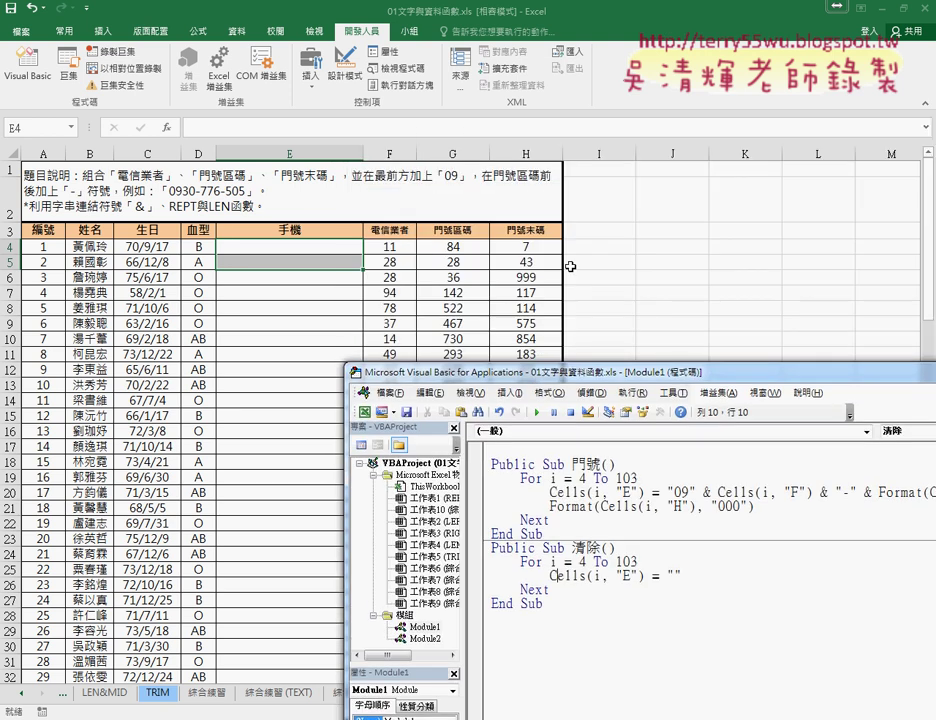
- Draw a form button beside the table in columns I–J and assign it the 門號 macro
{"action": "left_click", "coordinate": [311, 68]}
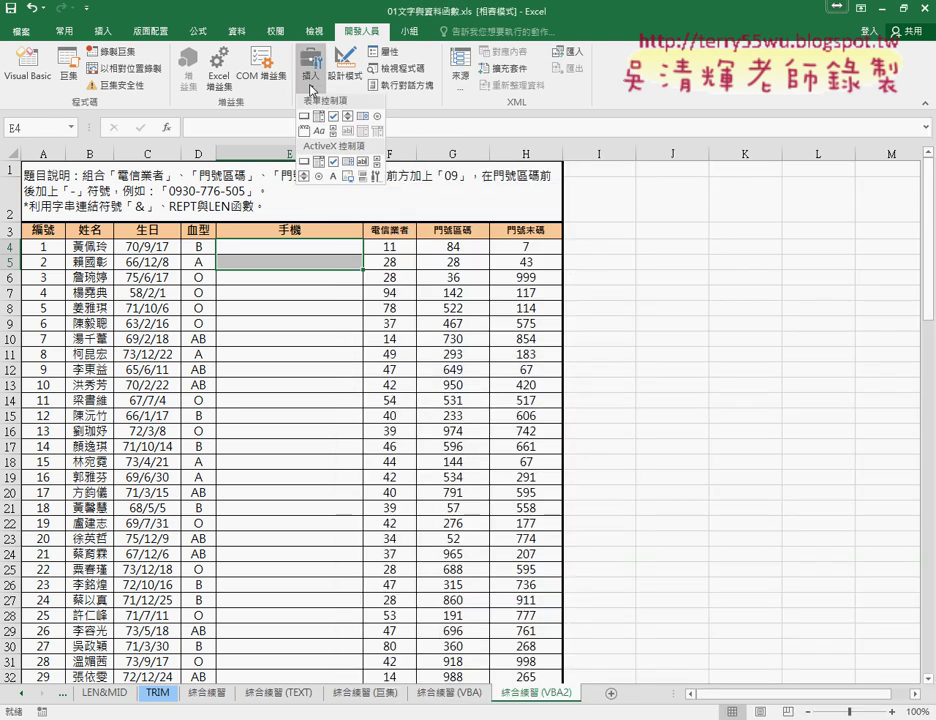
{"action": "left_click", "coordinate": [311, 68]}
{"action": "left_click_drag", "start_coordinate": [592, 236], "coordinate": [676, 264]}
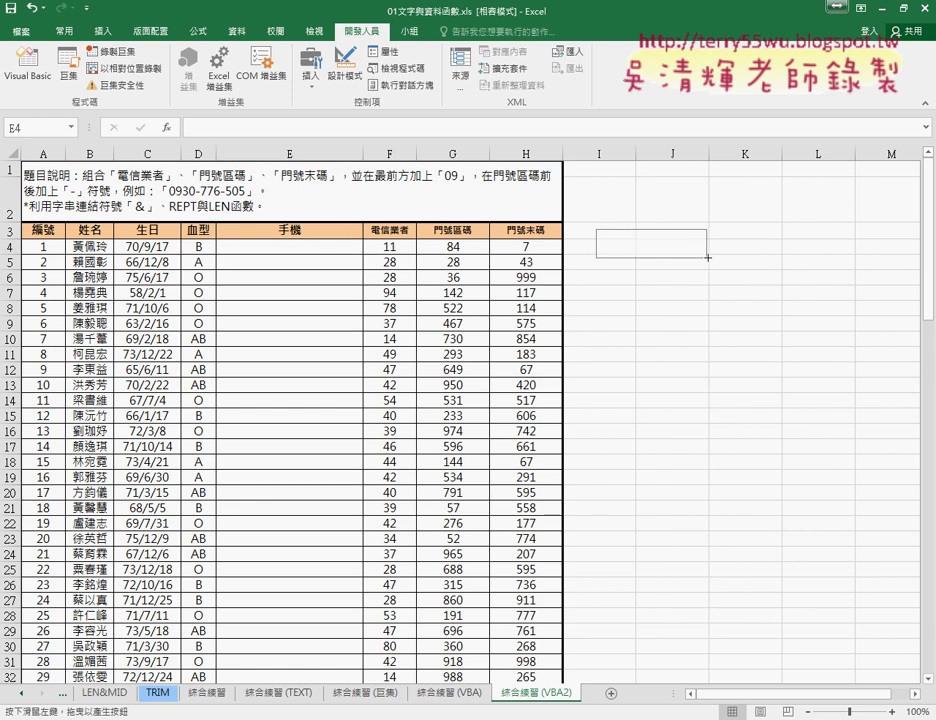
{"action": "left_click", "coordinate": [440, 358]}
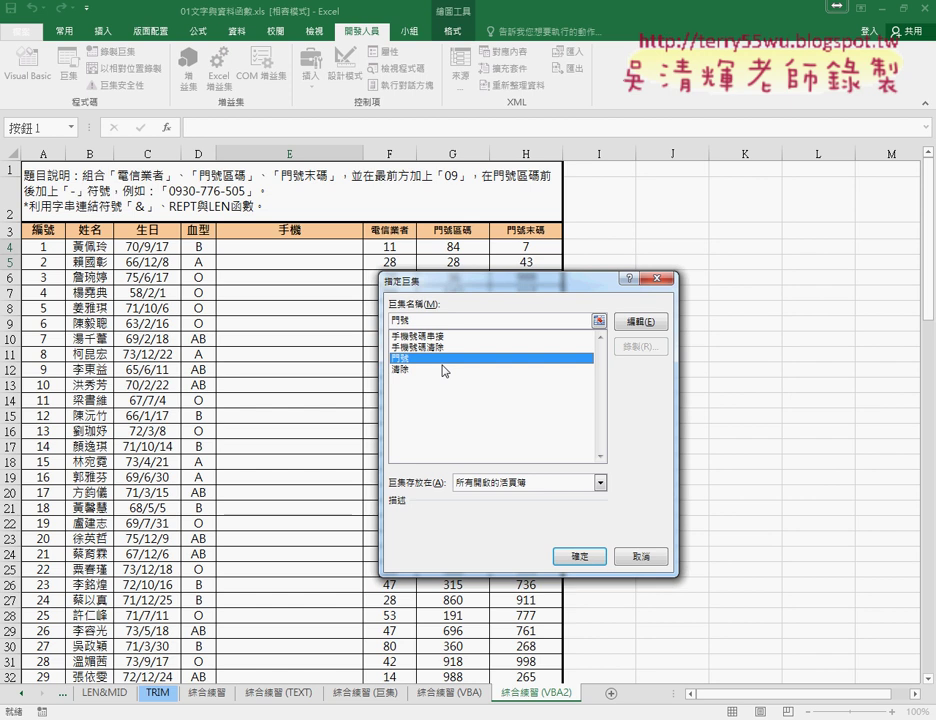
{"action": "double_click", "coordinate": [400, 320]}
{"action": "right_click", "coordinate": [396, 321]}
{"action": "left_click", "coordinate": [426, 346]}
{"action": "left_click", "coordinate": [580, 556]}
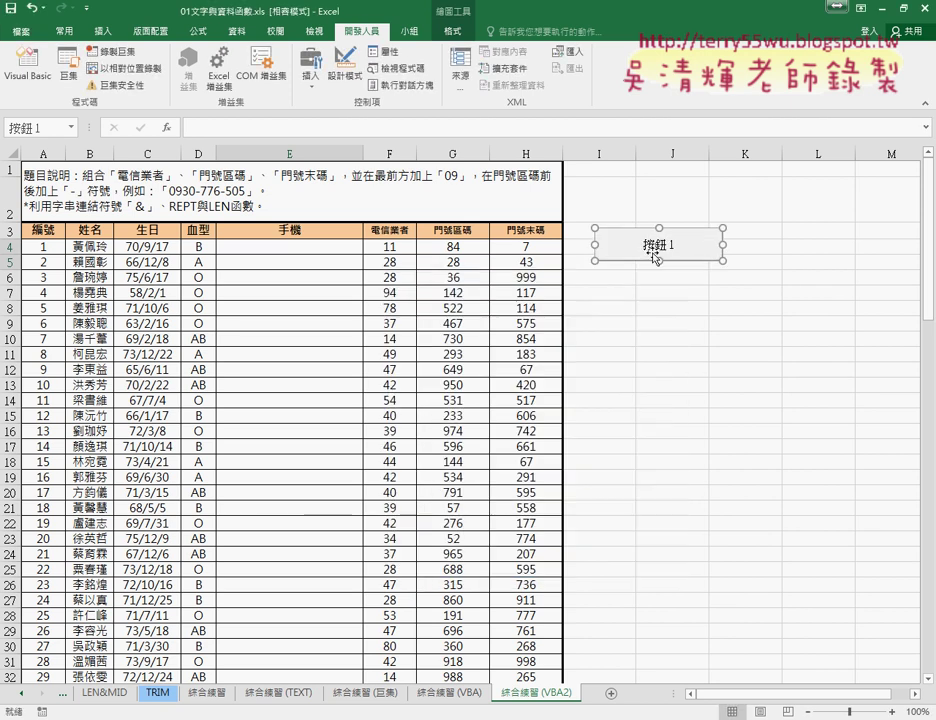
- Caption the button 門號1 and copy it
{"action": "key", "text": "ctrl+v"}
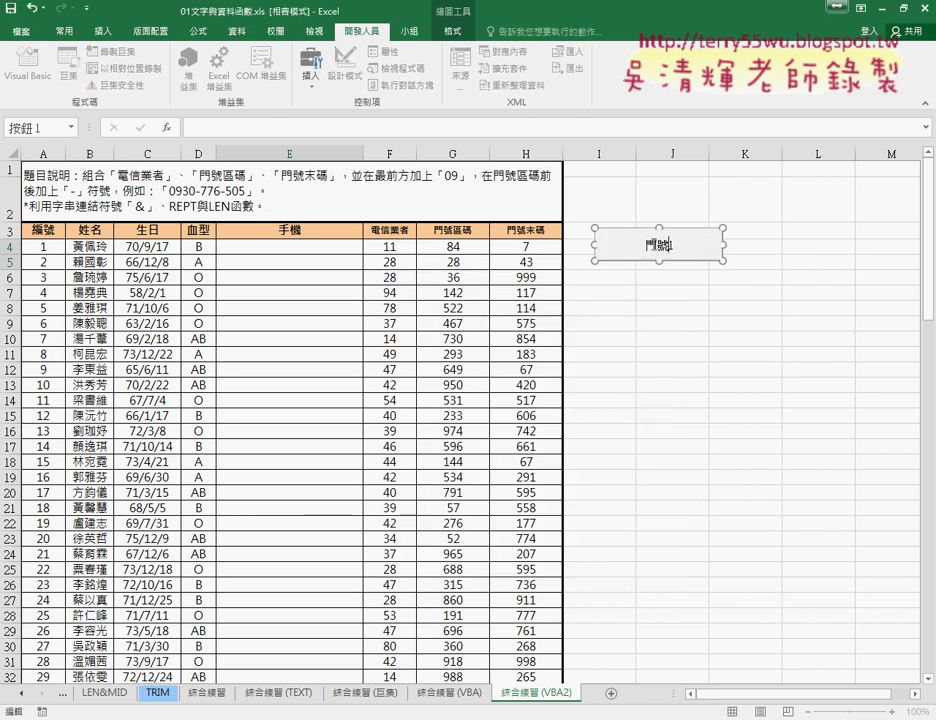
{"action": "left_click", "coordinate": [700, 343]}
{"action": "right_click", "coordinate": [655, 245]}
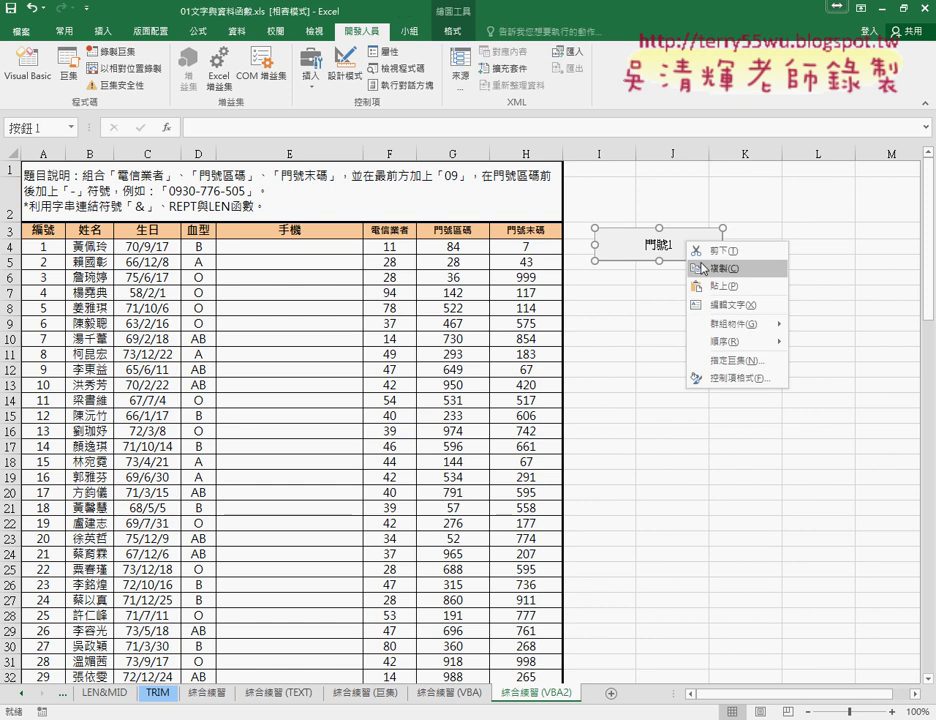
{"action": "left_click", "coordinate": [652, 274]}
{"action": "left_click", "coordinate": [626, 277]}
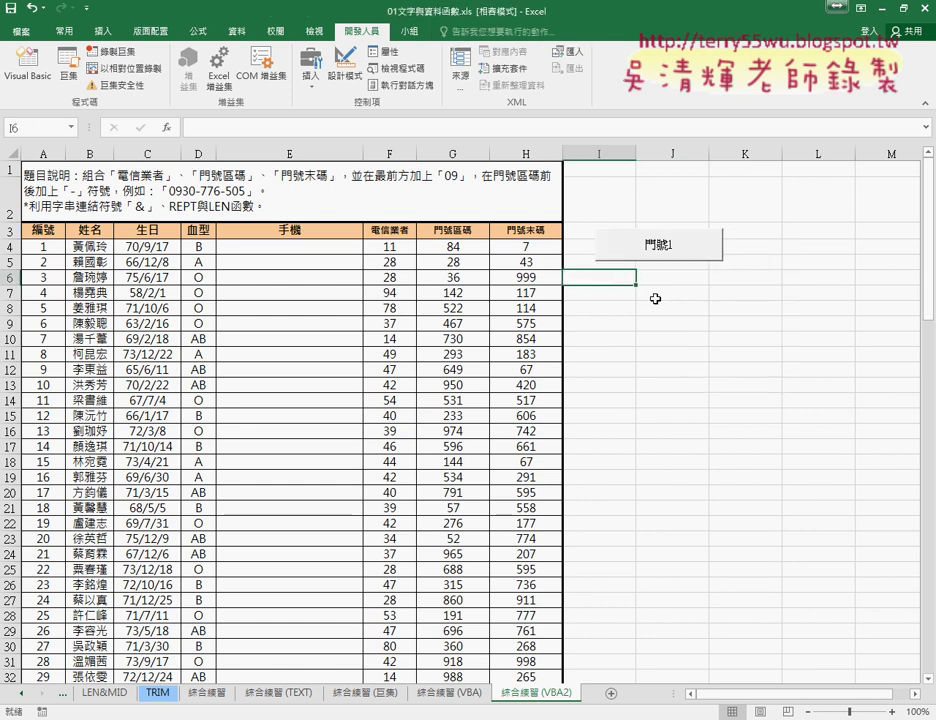
- Paste a copy of the button below and assign it the 清除 macro
{"action": "key", "text": "ctrl+v"}
{"action": "right_click", "coordinate": [686, 295]}
{"action": "left_click", "coordinate": [735, 412]}
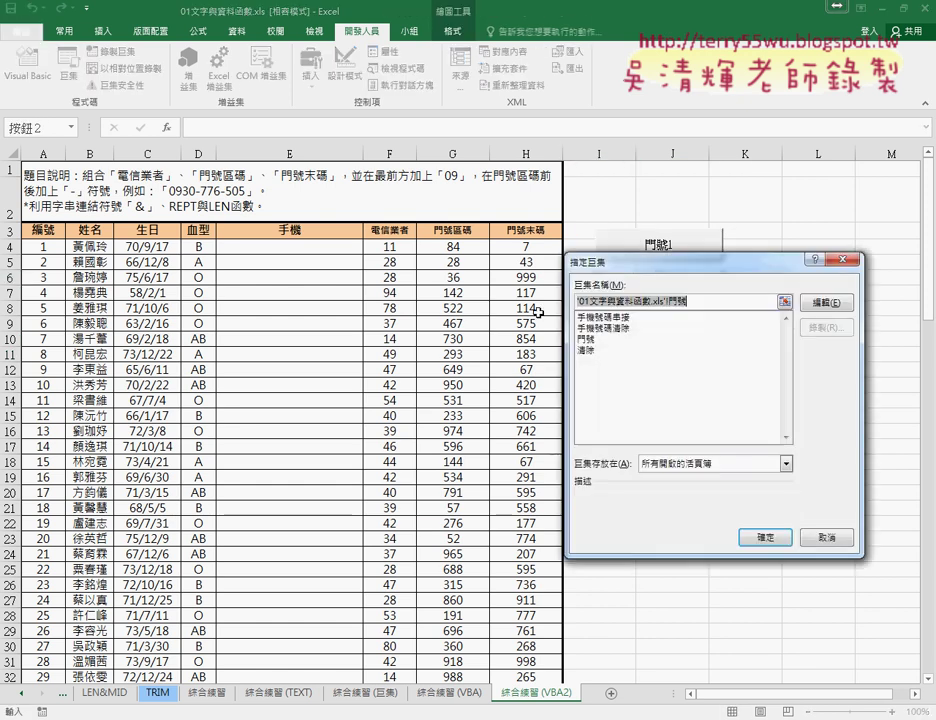
{"action": "left_click", "coordinate": [600, 349]}
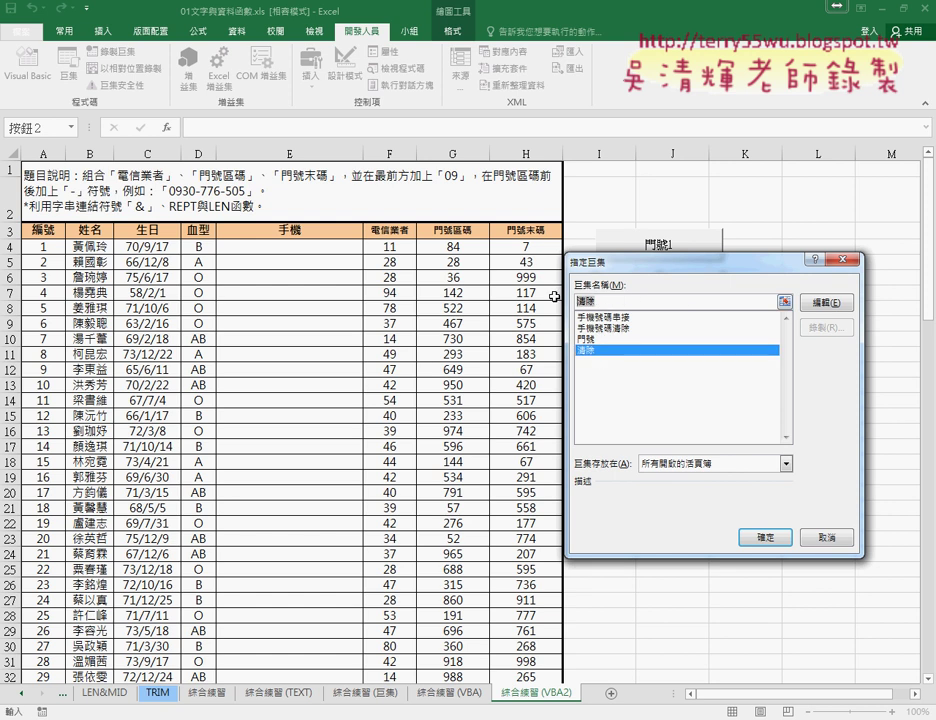
{"action": "left_click", "coordinate": [758, 537]}
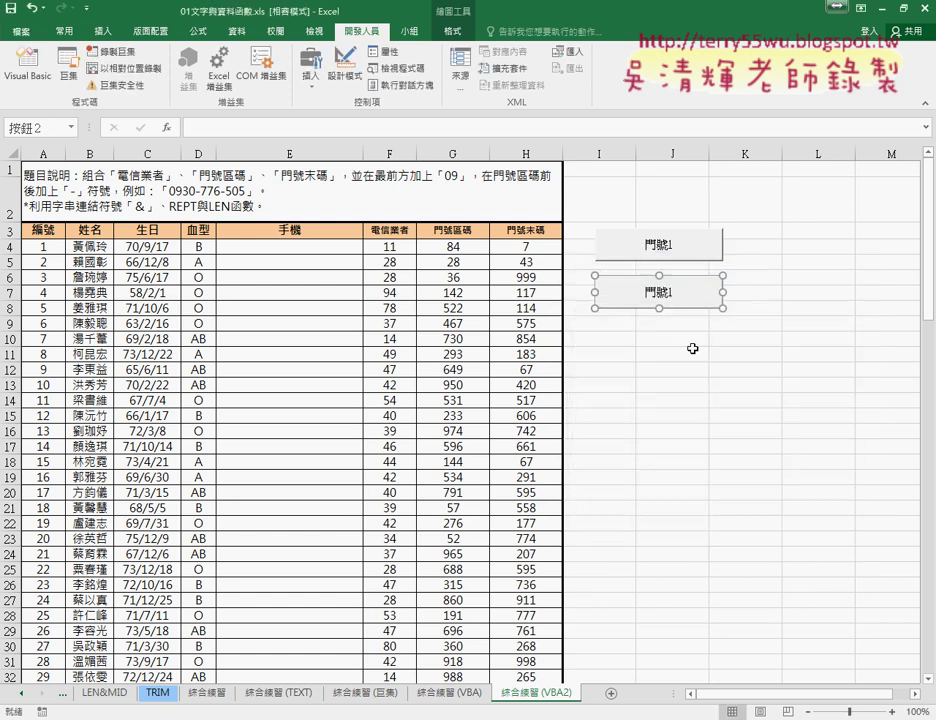
- Caption the copy 清除, then test 門號1 and 清除 to fill and clear column E
{"action": "left_click", "coordinate": [647, 292]}
{"action": "key", "text": "BackSpace"}
{"action": "key", "text": "BackSpace"}
{"action": "key", "text": "BackSpace"}
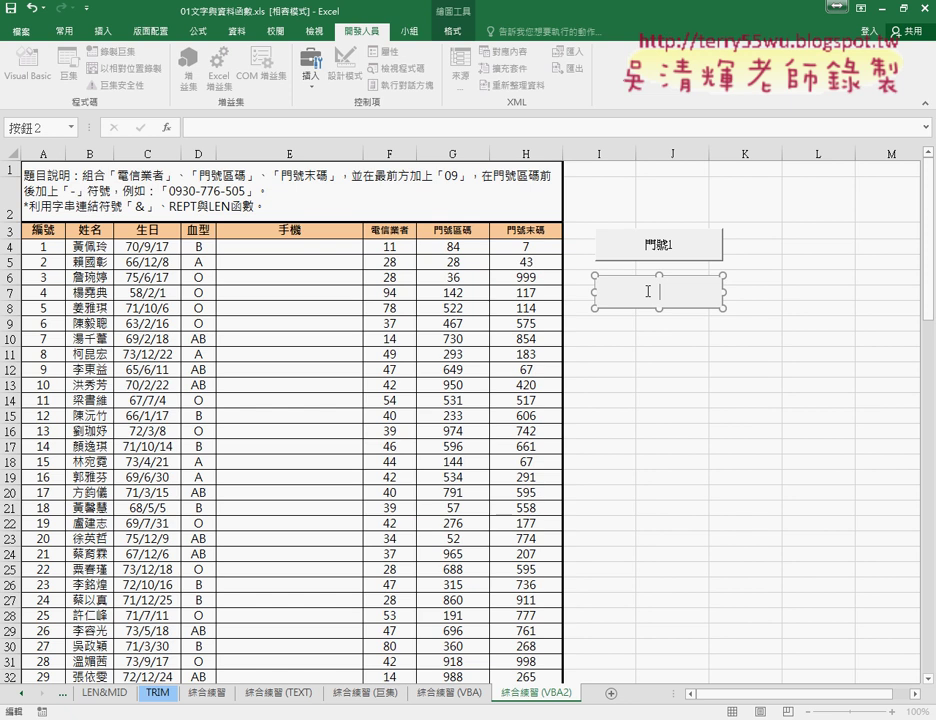
{"action": "type", "text": "清除"}
{"action": "left_click", "coordinate": [672, 400]}
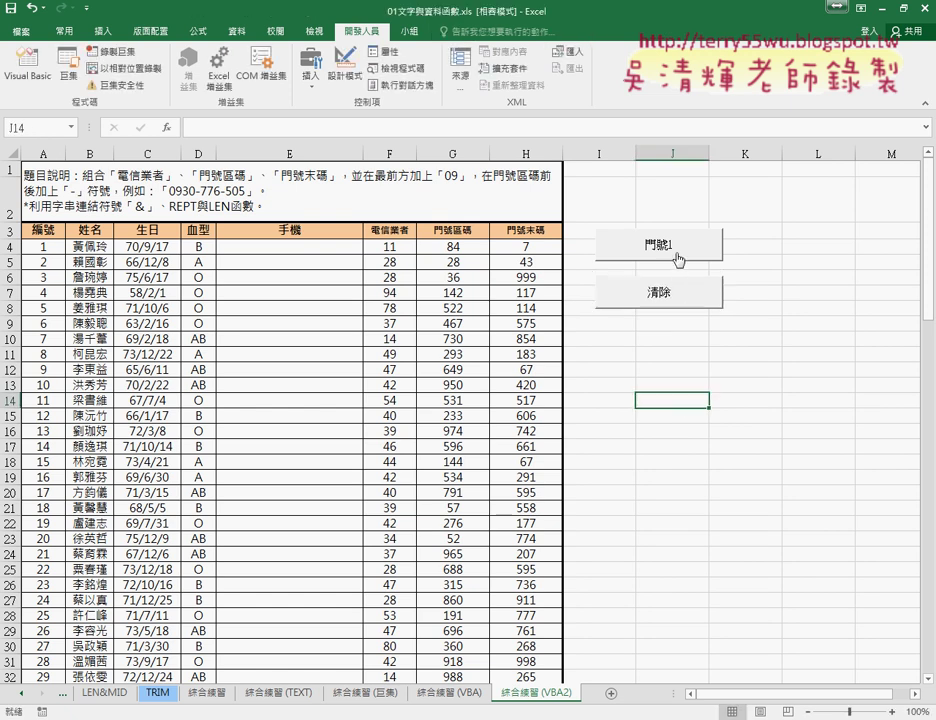
{"action": "left_click", "coordinate": [648, 245]}
{"action": "left_click", "coordinate": [668, 294]}
- Save a copy to the Desktop, appending (20170928) to make 01文字與資料函數(20170928).xls
{"action": "left_click", "coordinate": [21, 31]}
{"action": "left_click", "coordinate": [35, 177]}
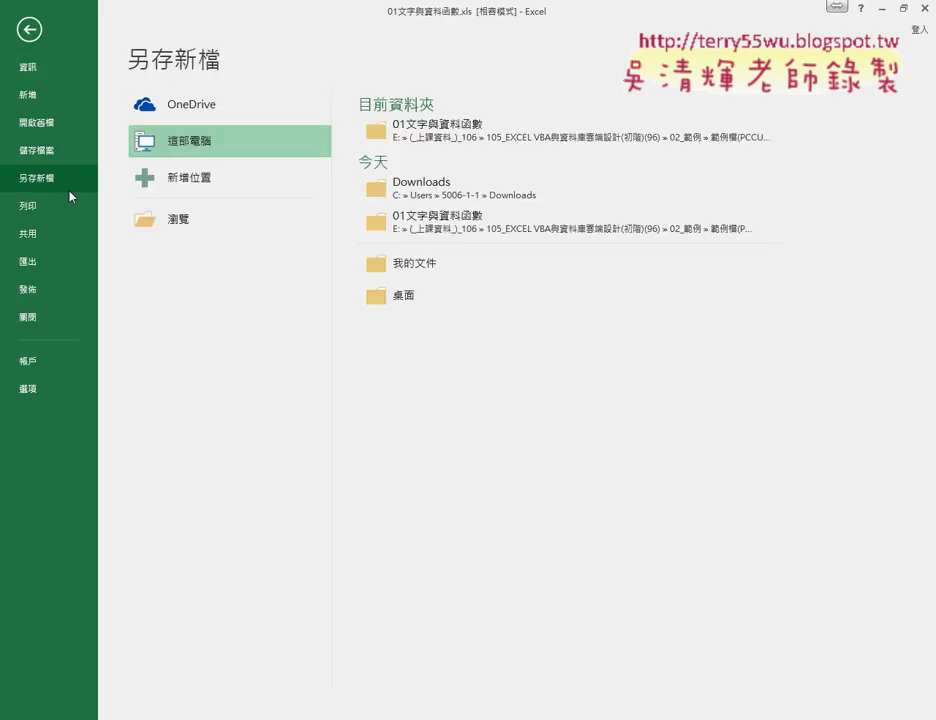
{"action": "left_click", "coordinate": [200, 224]}
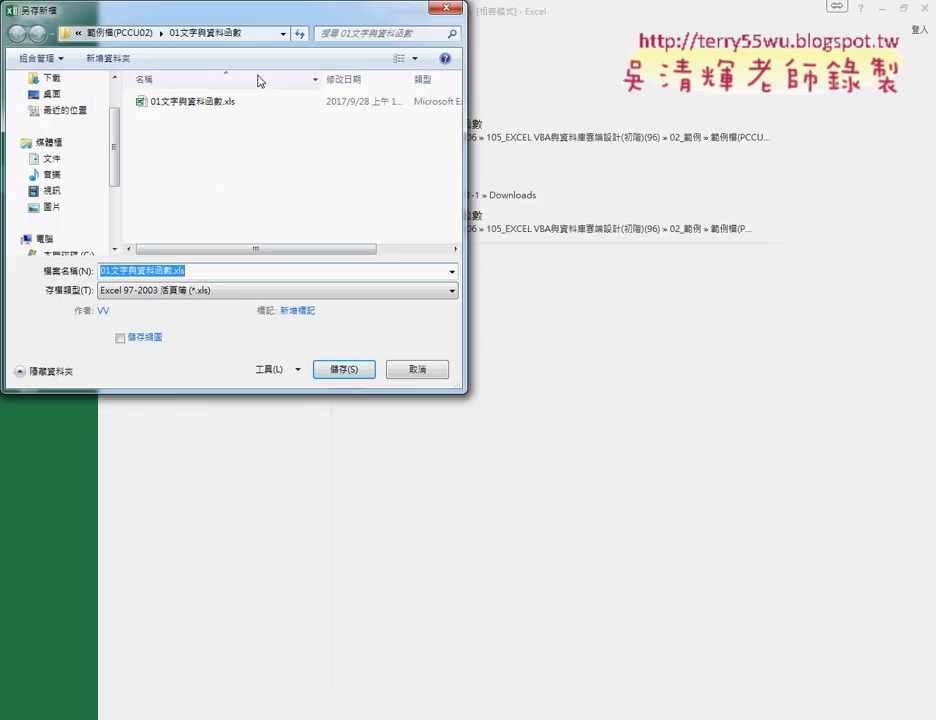
{"action": "left_click_drag", "start_coordinate": [252, 24], "coordinate": [327, 36]}
{"action": "left_click", "coordinate": [130, 104]}
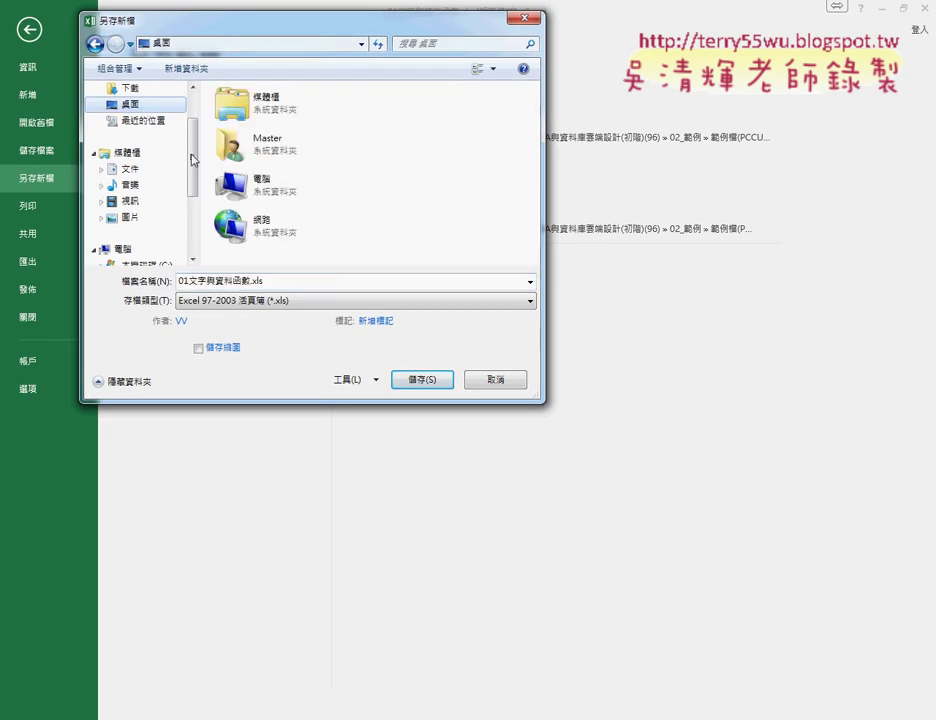
{"action": "double_click", "coordinate": [258, 284]}
{"action": "left_click", "coordinate": [258, 284]}
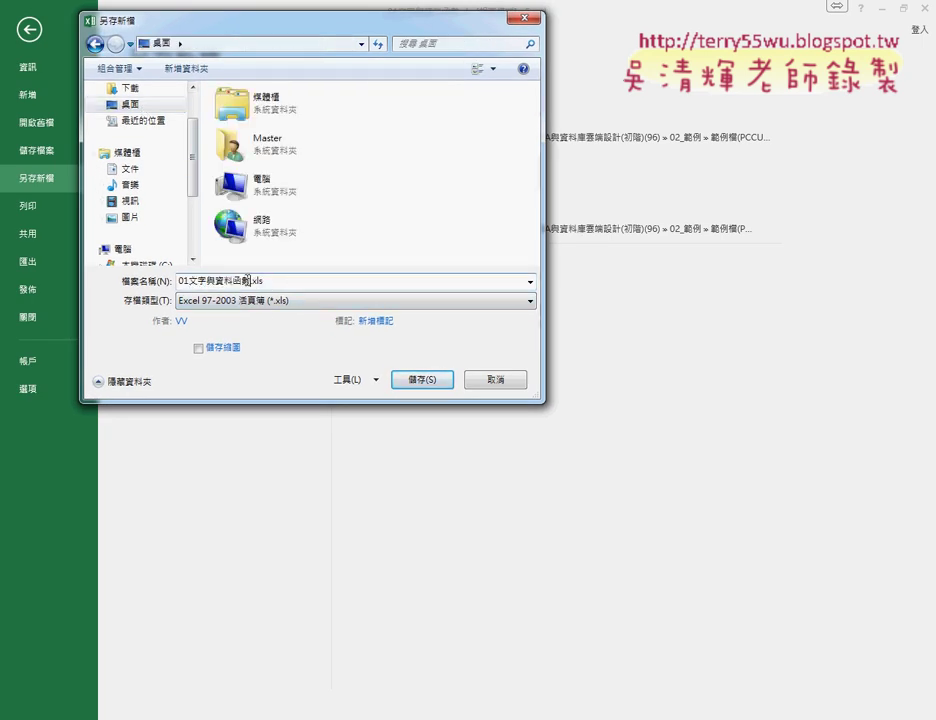
{"action": "type", "text": "("}
{"action": "type", "text": "201"}
{"action": "type", "text": "7092"}
{"action": "type", "text": "8"}
{"action": "left_click_drag", "start_coordinate": [297, 284], "coordinate": [148, 283]}
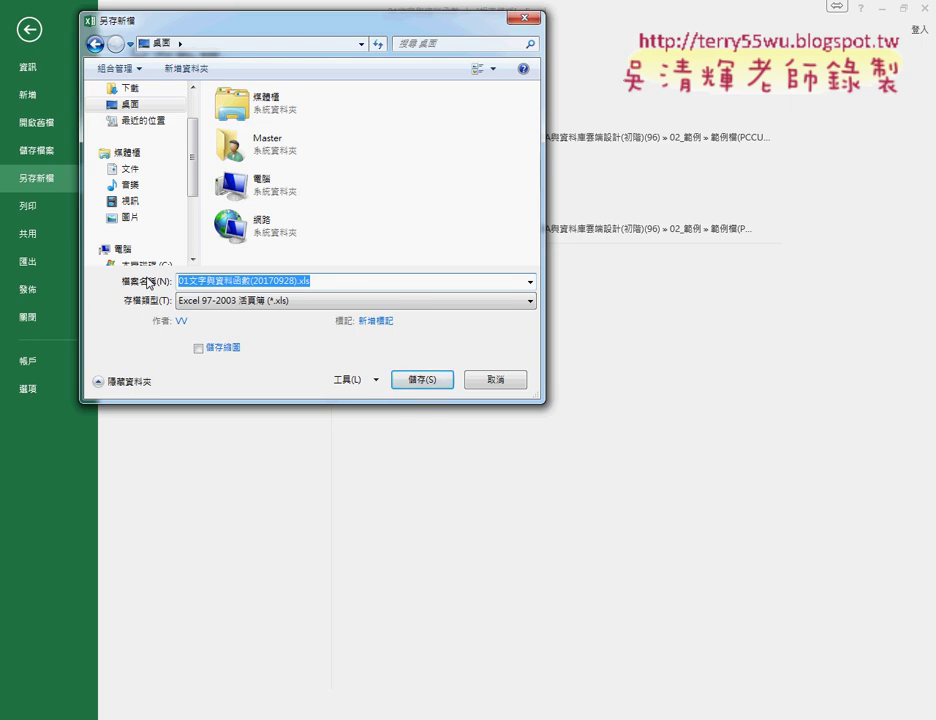
{"action": "left_click", "coordinate": [399, 379]}
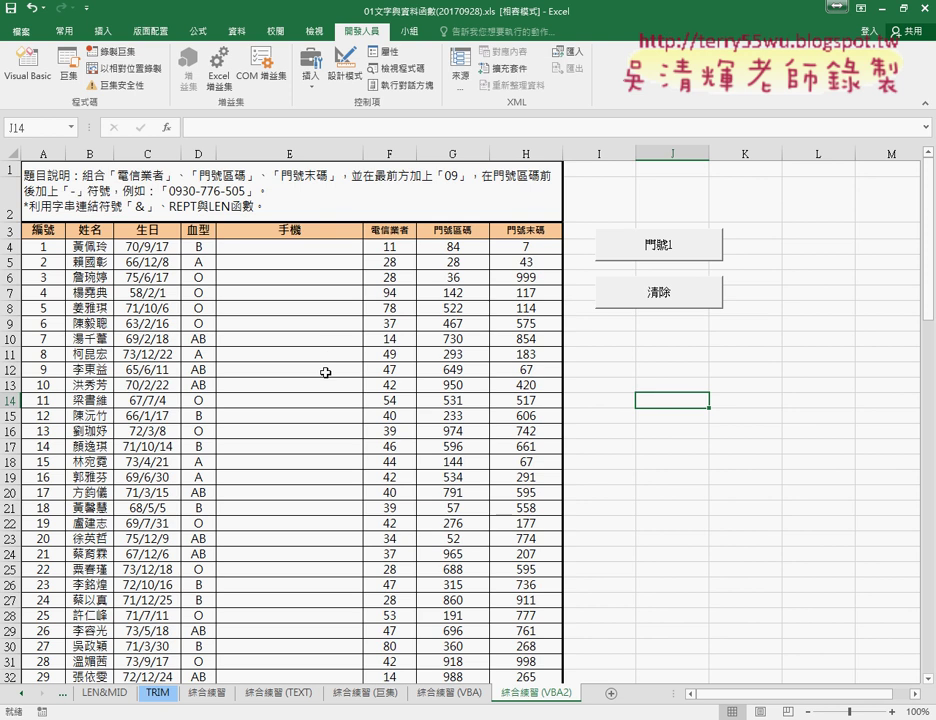
- Delete the 綜合練習 (VBA2) sheet
{"action": "right_click", "coordinate": [516, 697]}
{"action": "left_click", "coordinate": [540, 545]}
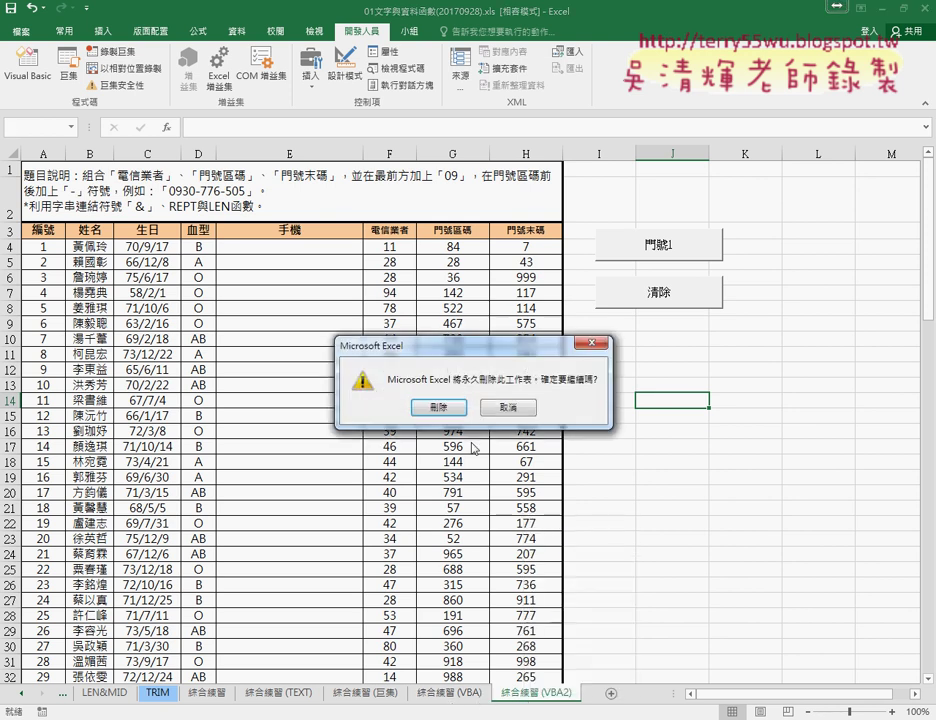
{"action": "left_click", "coordinate": [432, 407]}
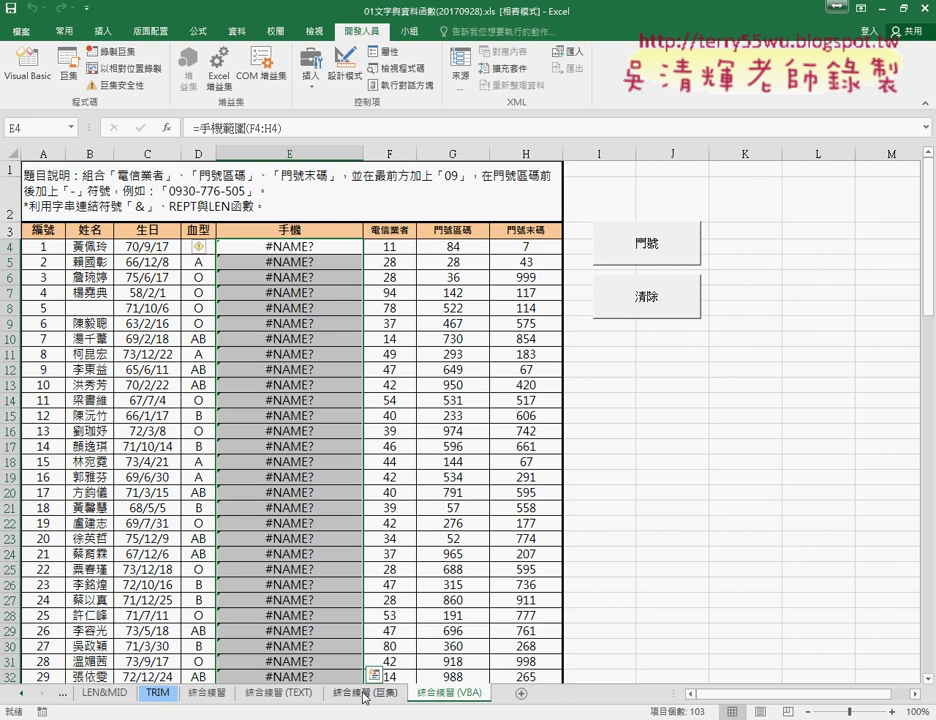
- Try the fill and clear buttons on 綜合練習 (VBA), then show the 綜合練習 (巨集) sheet
{"action": "left_click", "coordinate": [364, 693]}
{"action": "left_click", "coordinate": [458, 700]}
{"action": "left_click", "coordinate": [640, 244]}
{"action": "left_click", "coordinate": [648, 307]}
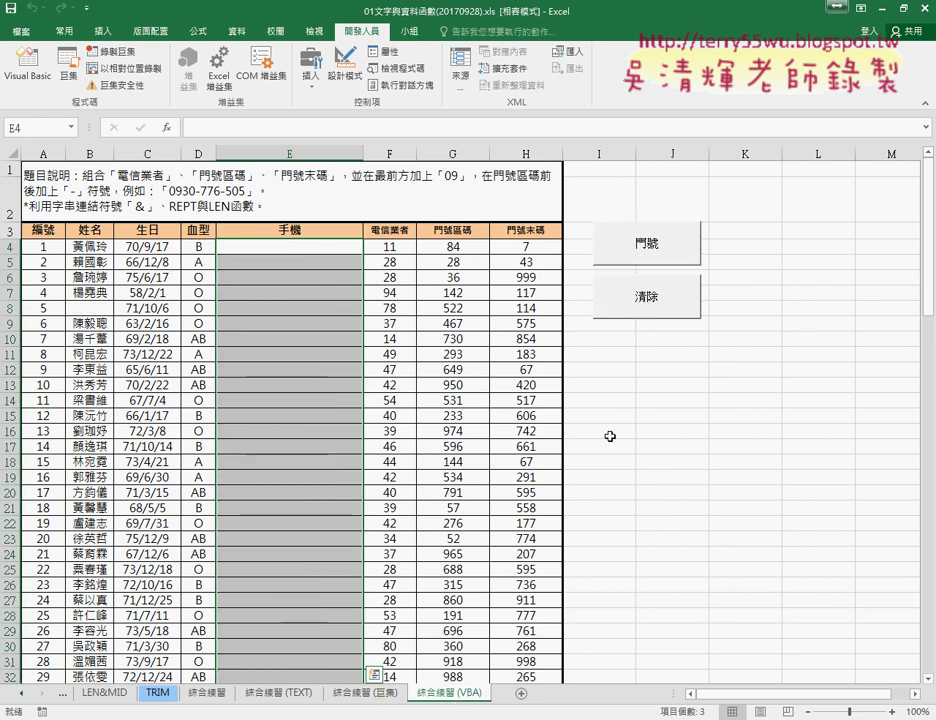
{"action": "left_click", "coordinate": [400, 693]}
{"action": "left_click", "coordinate": [410, 694]}
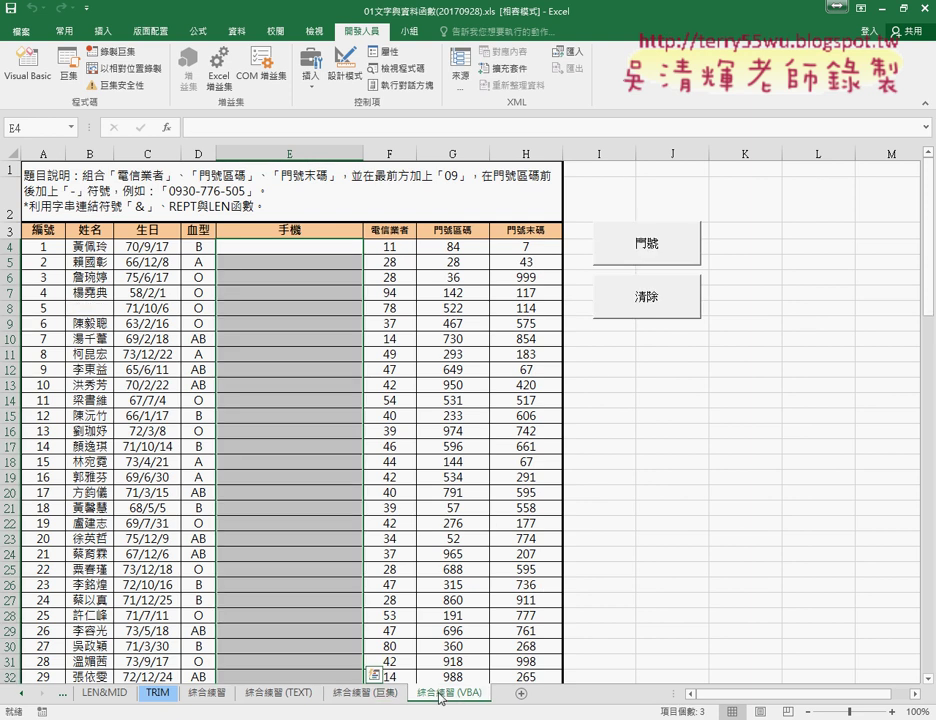
{"action": "left_click", "coordinate": [375, 695]}
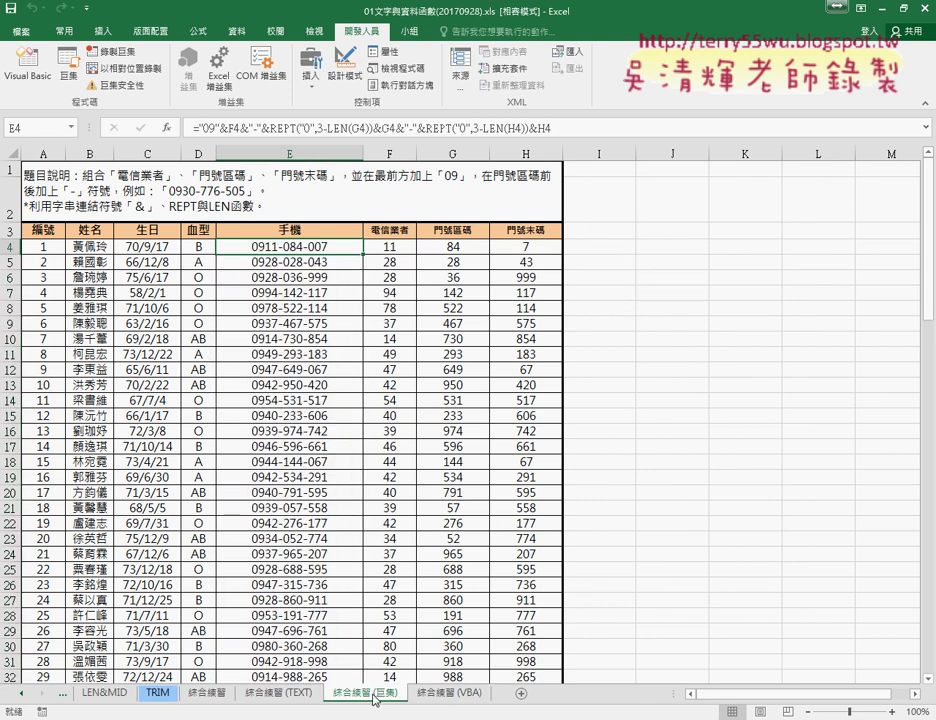